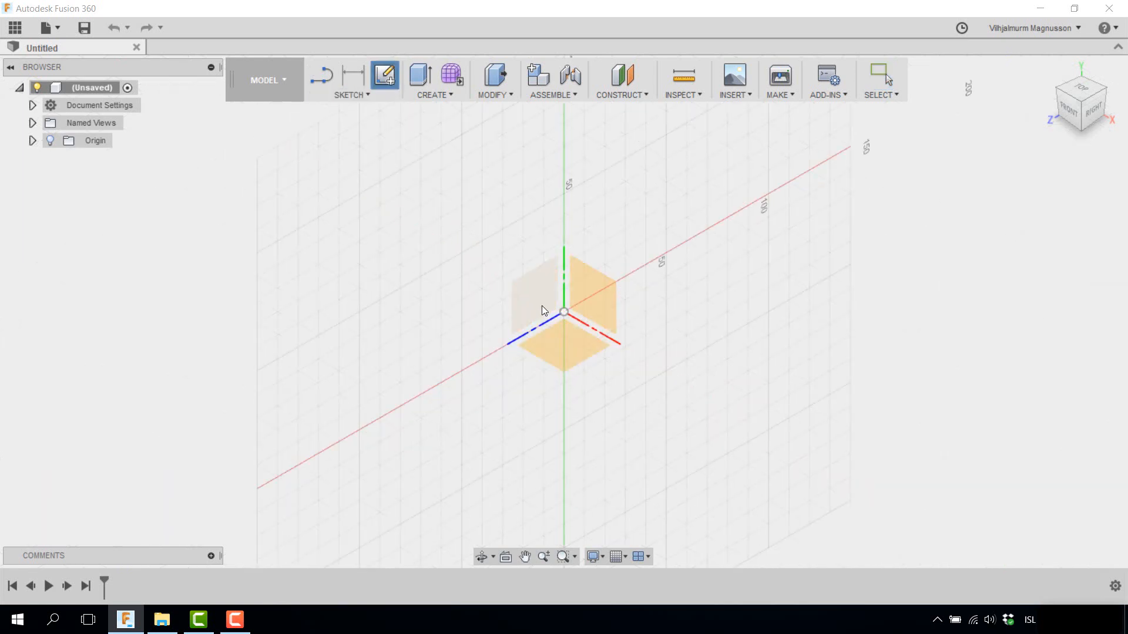
Start a sketch on the horizontal plane and draw a center diameter circle of about 95 mm centred on the origin.
left_click(579, 340)
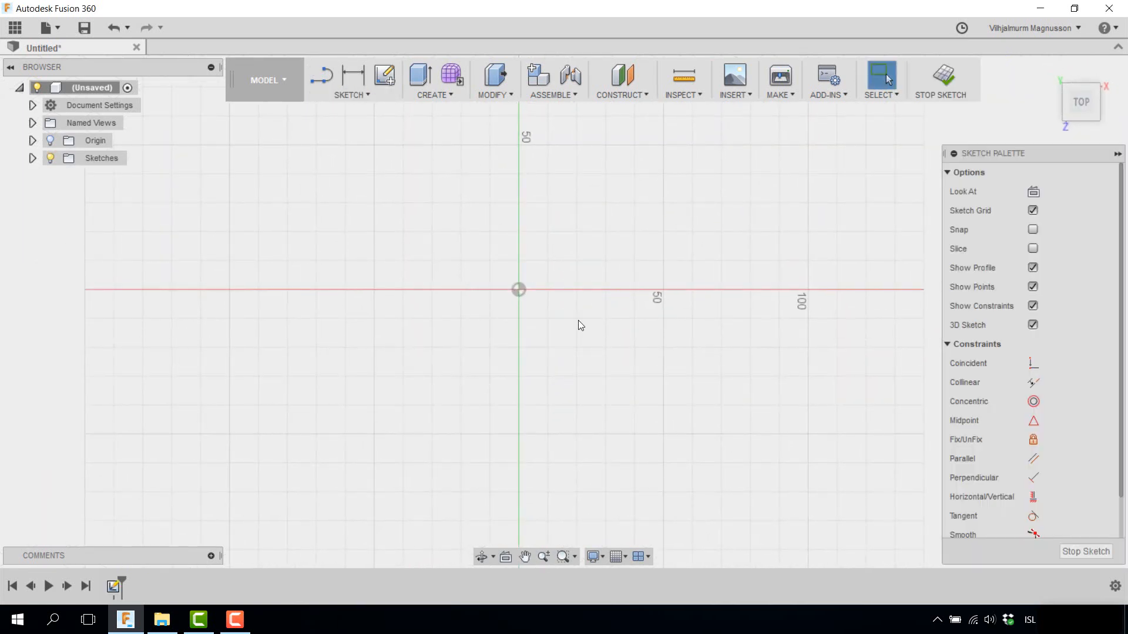
left_click(362, 95)
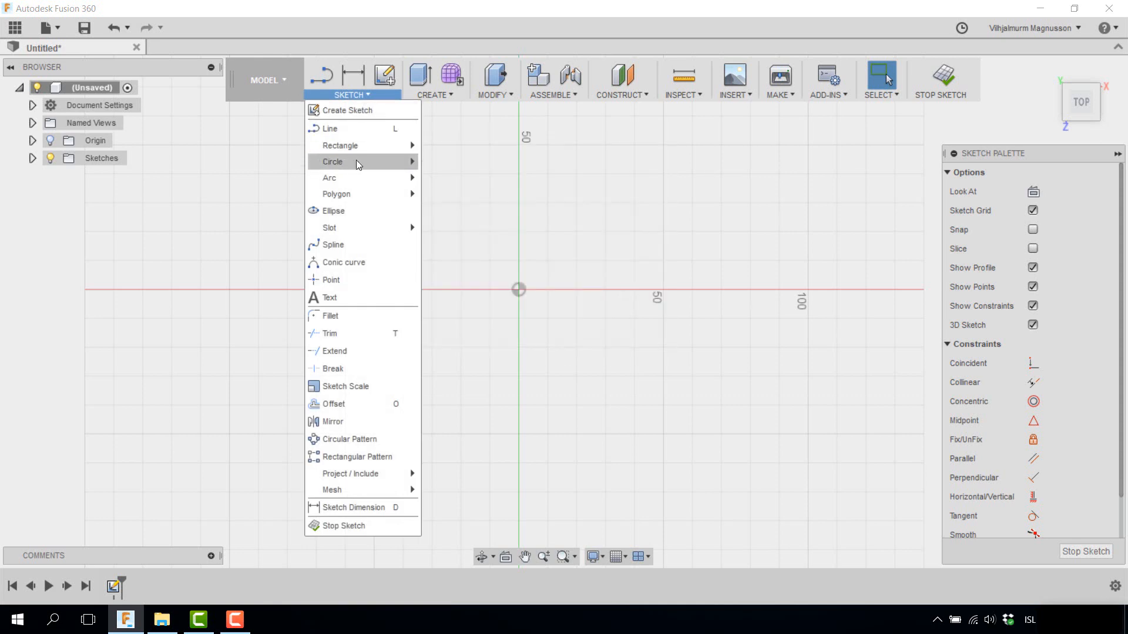
mouse_move(358, 167)
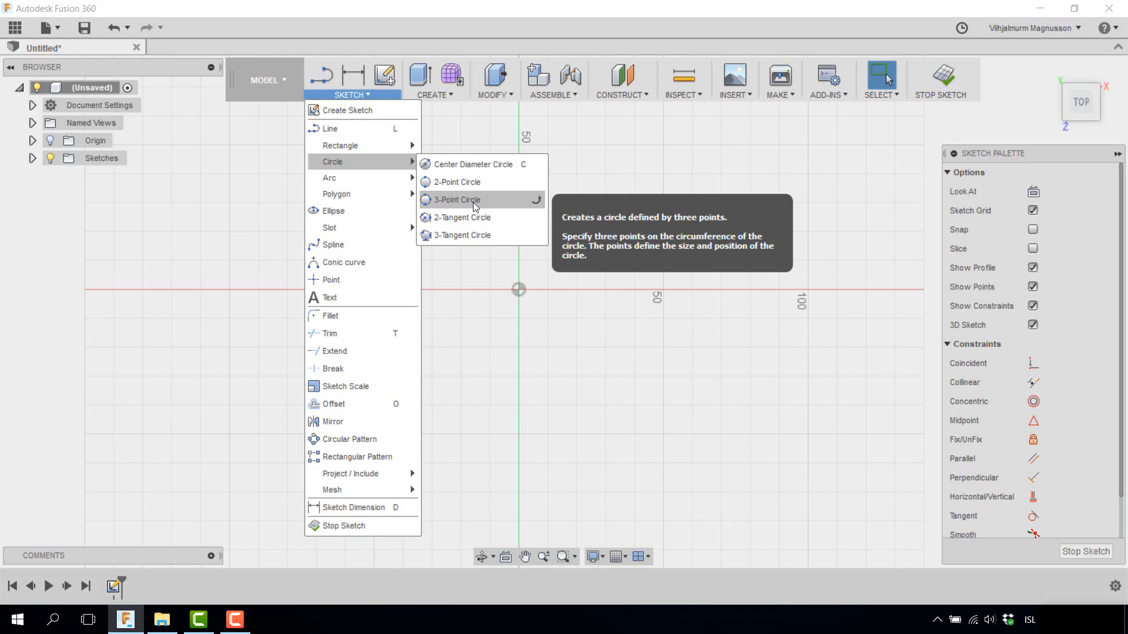
left_click(479, 165)
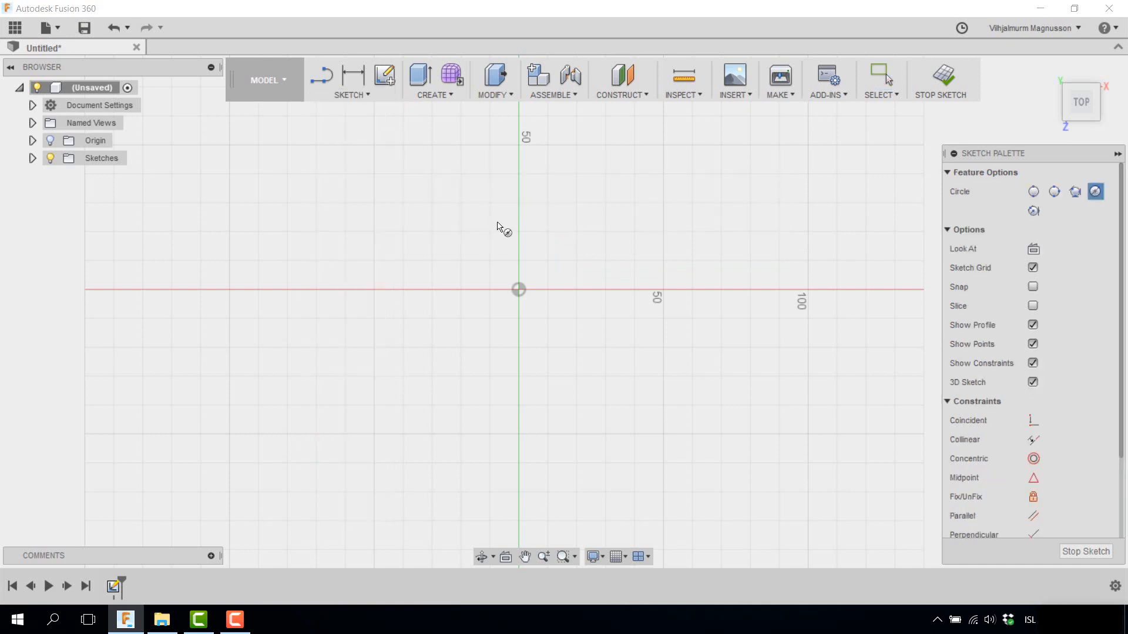
left_click(518, 290)
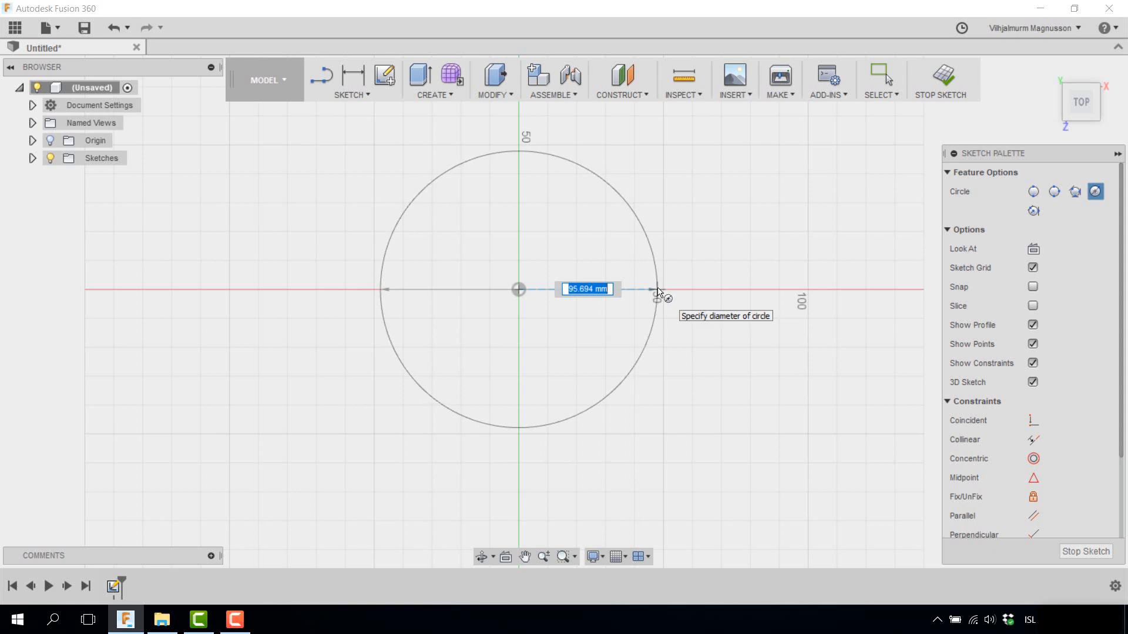
key("Return")
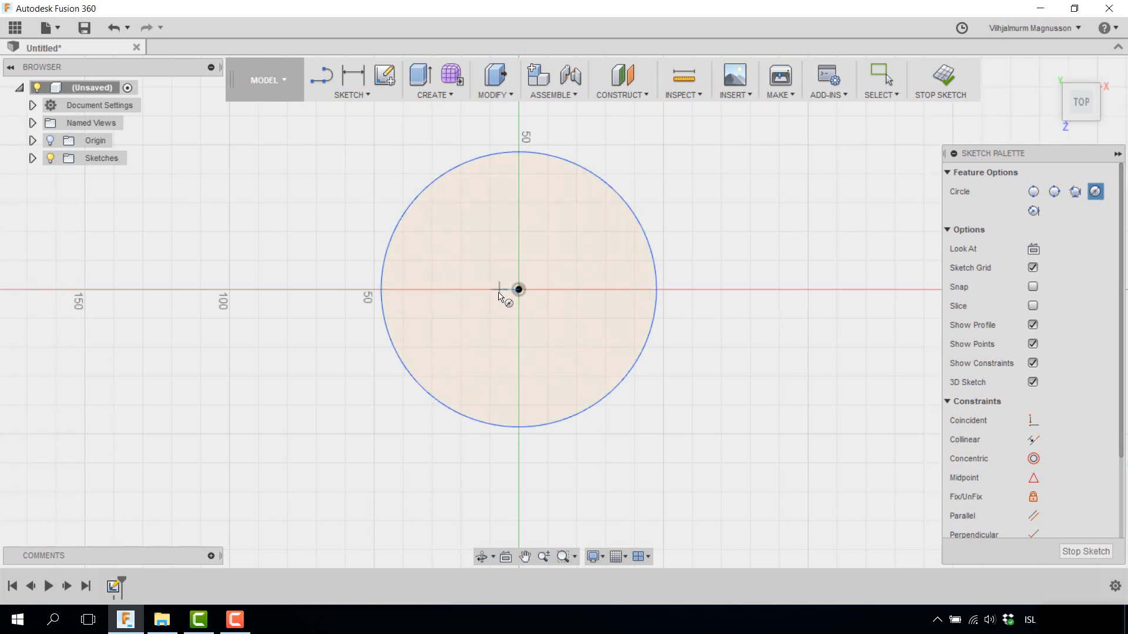
Dimension the circle's diameter and set it to 100 mm.
scroll(504, 291, "down", 2)
scroll(671, 302, "up", 2)
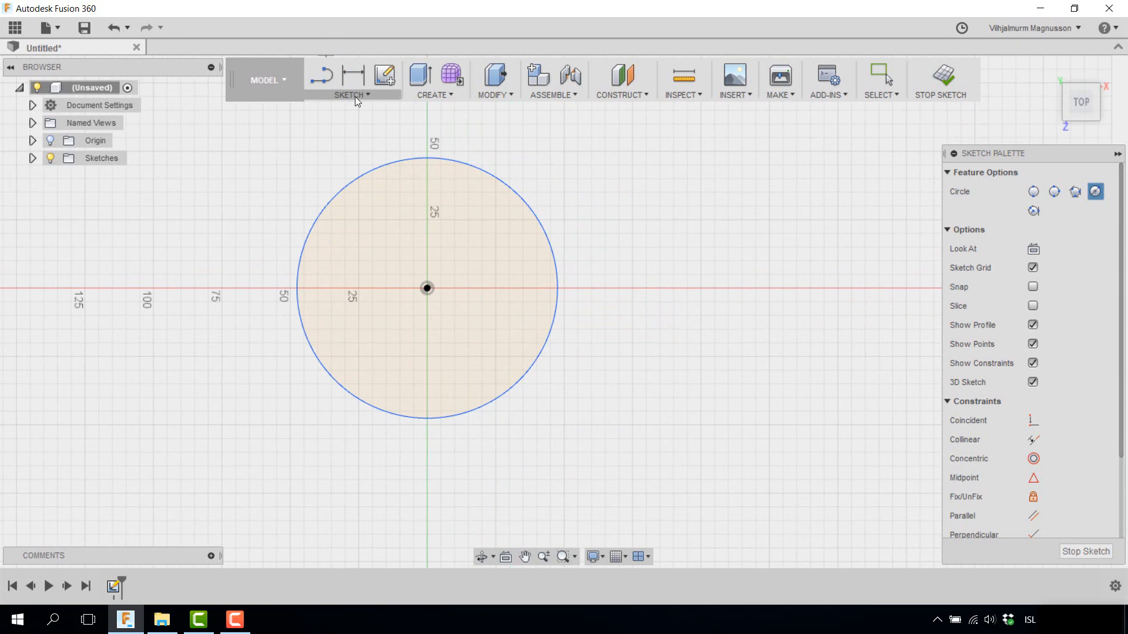
key("d")
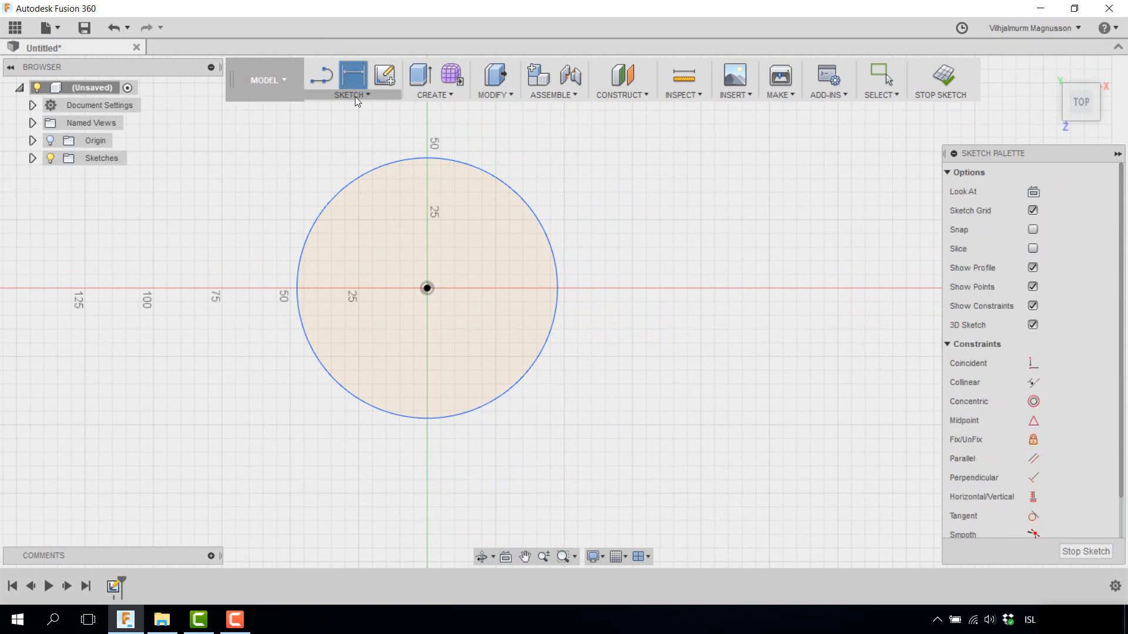
left_click(297, 275)
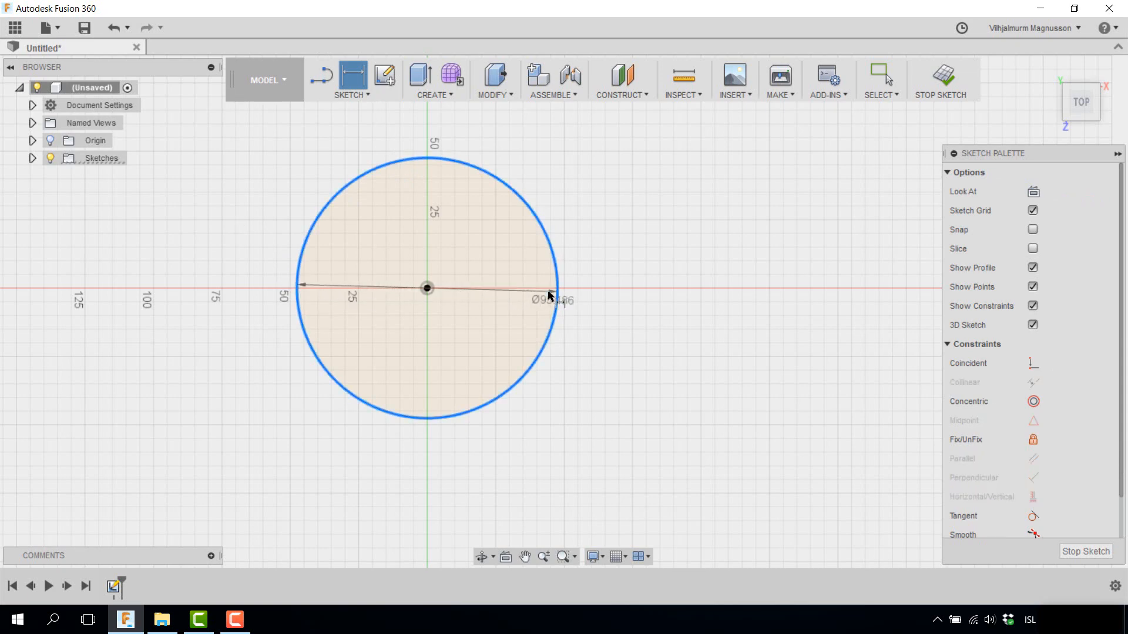
left_click(504, 295)
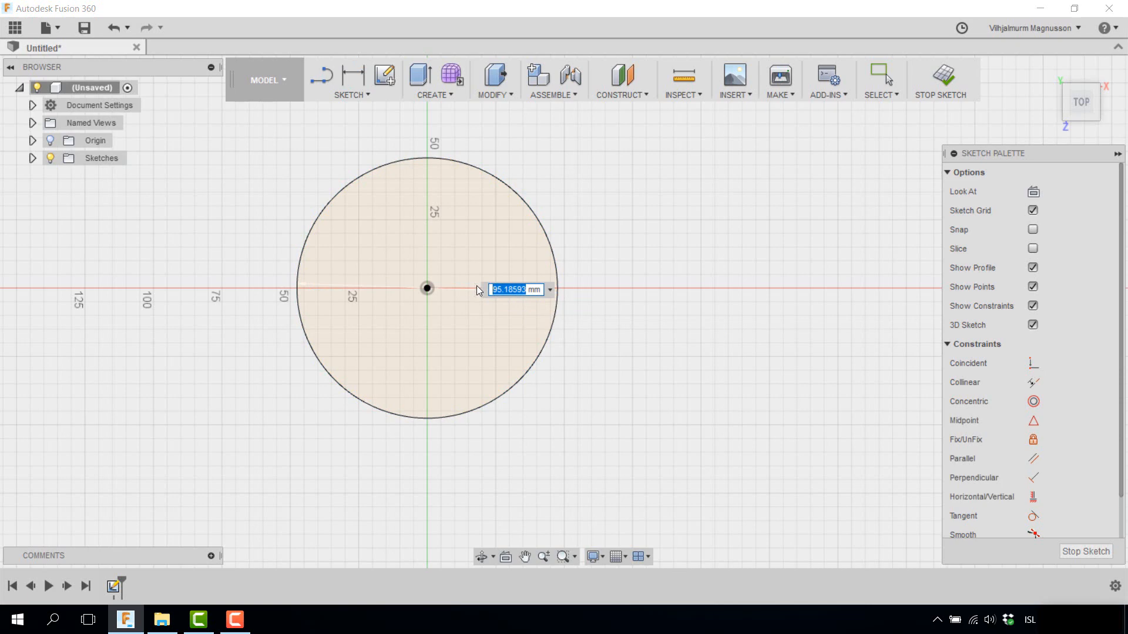
type("100")
key("Return")
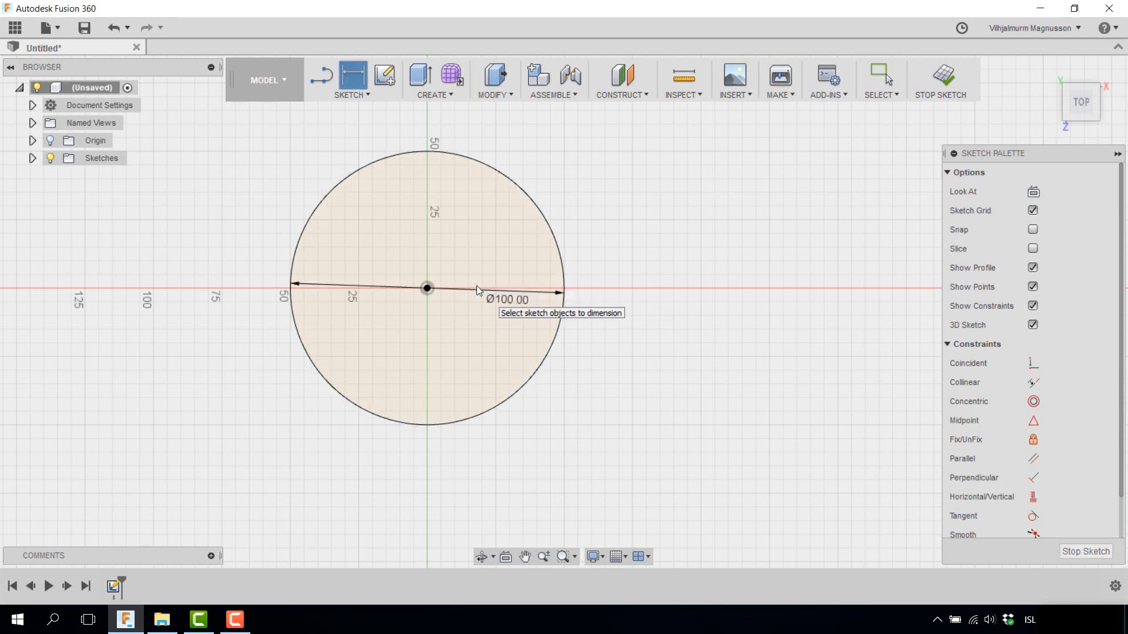
Draw a 40 mm horizontal line to the right of the circle, near the horizontal axis.
scroll(441, 244, "down", 2)
scroll(559, 211, "up", 1)
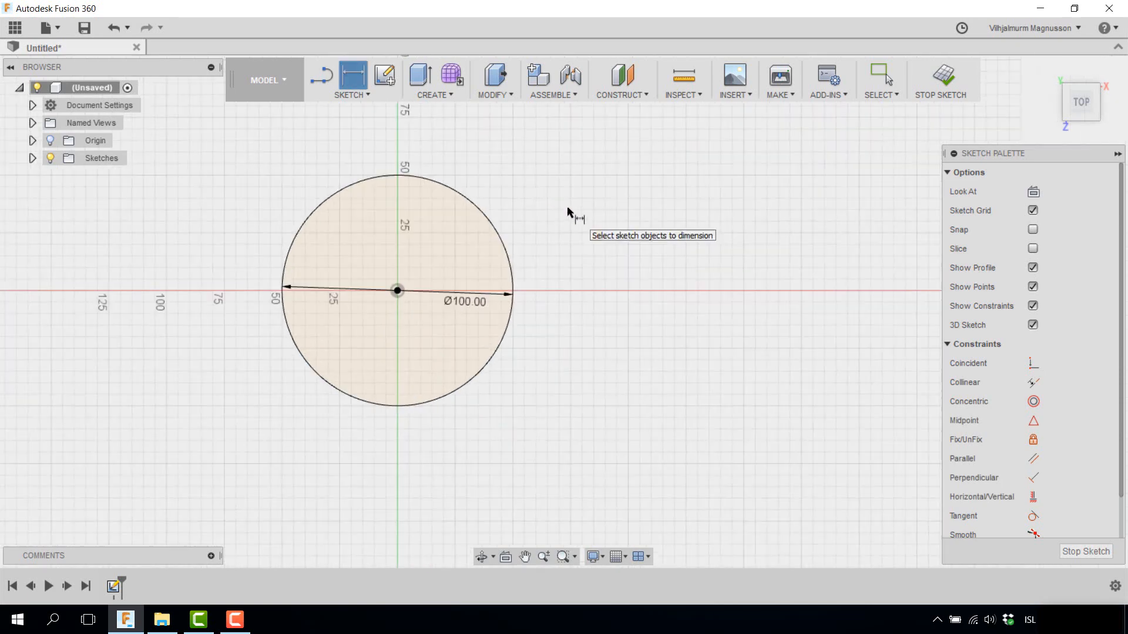
scroll(436, 263, "down", 1)
scroll(598, 294, "up", 2)
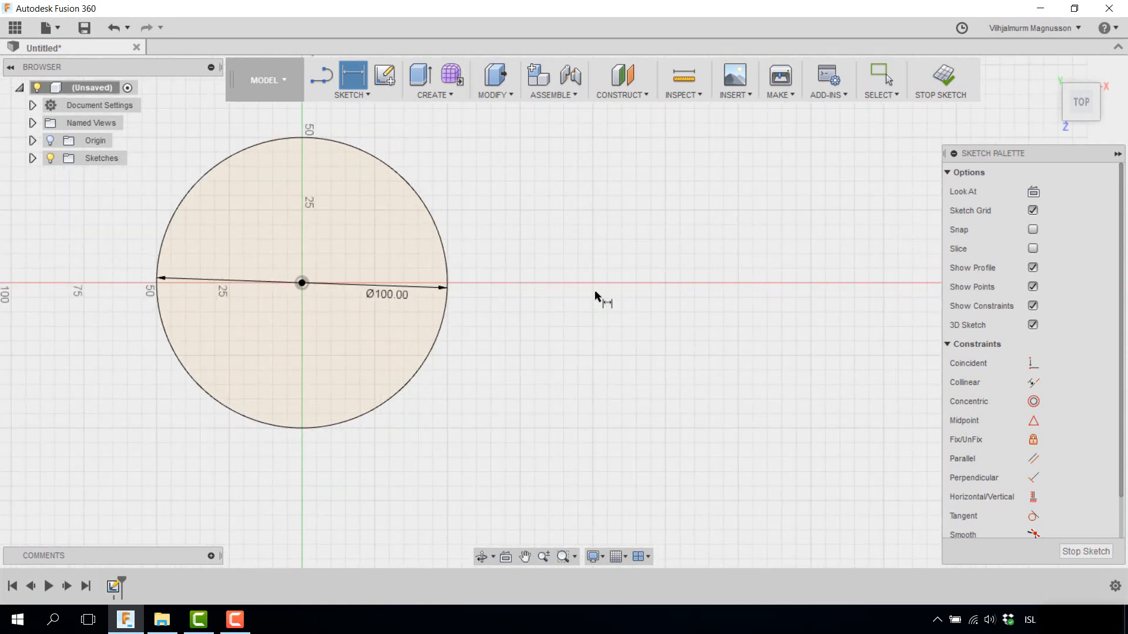
left_click(353, 95)
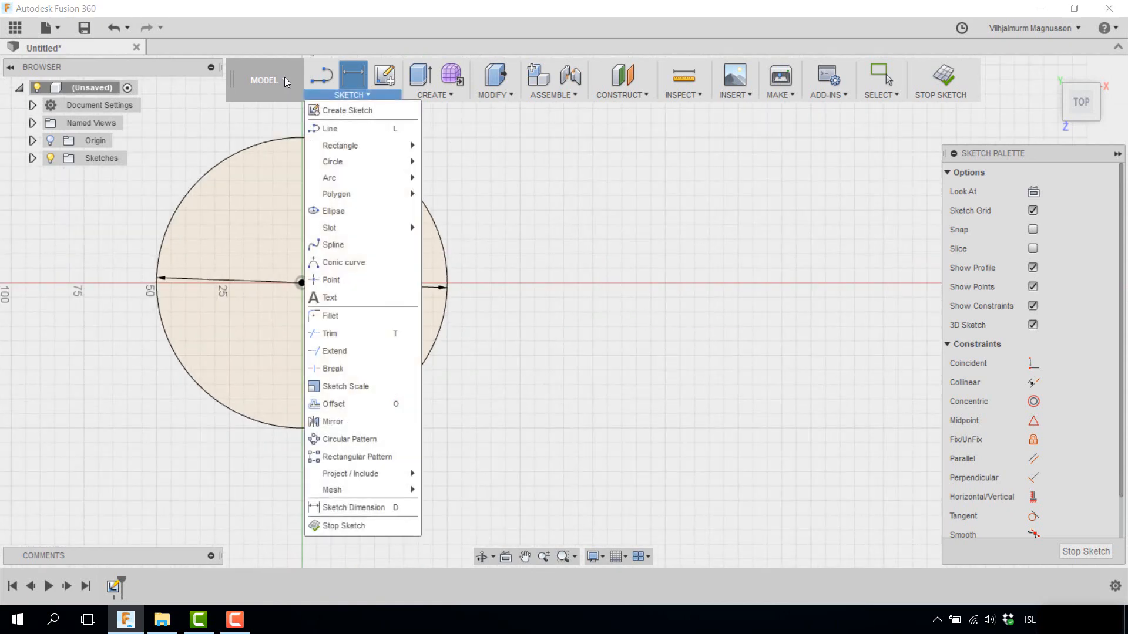
left_click(330, 128)
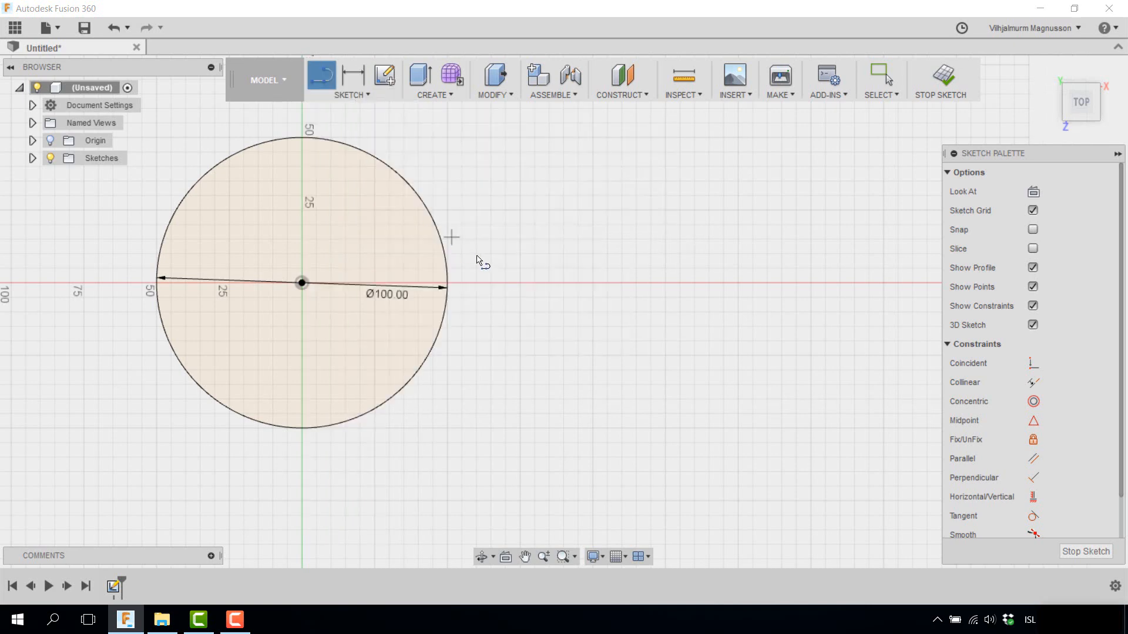
left_click(548, 281)
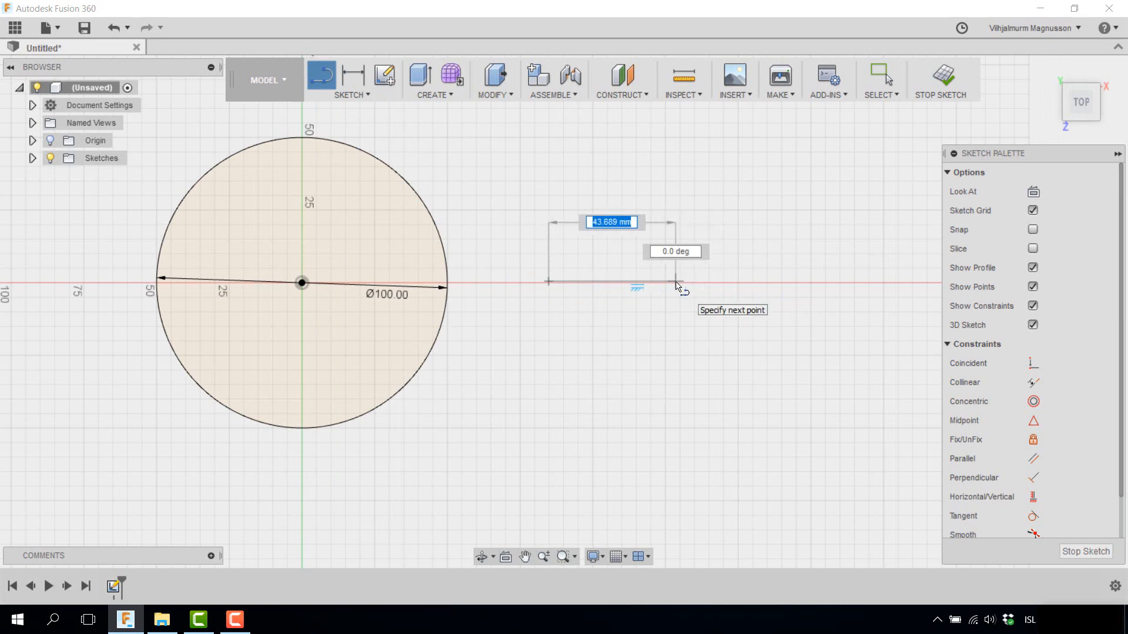
type("40")
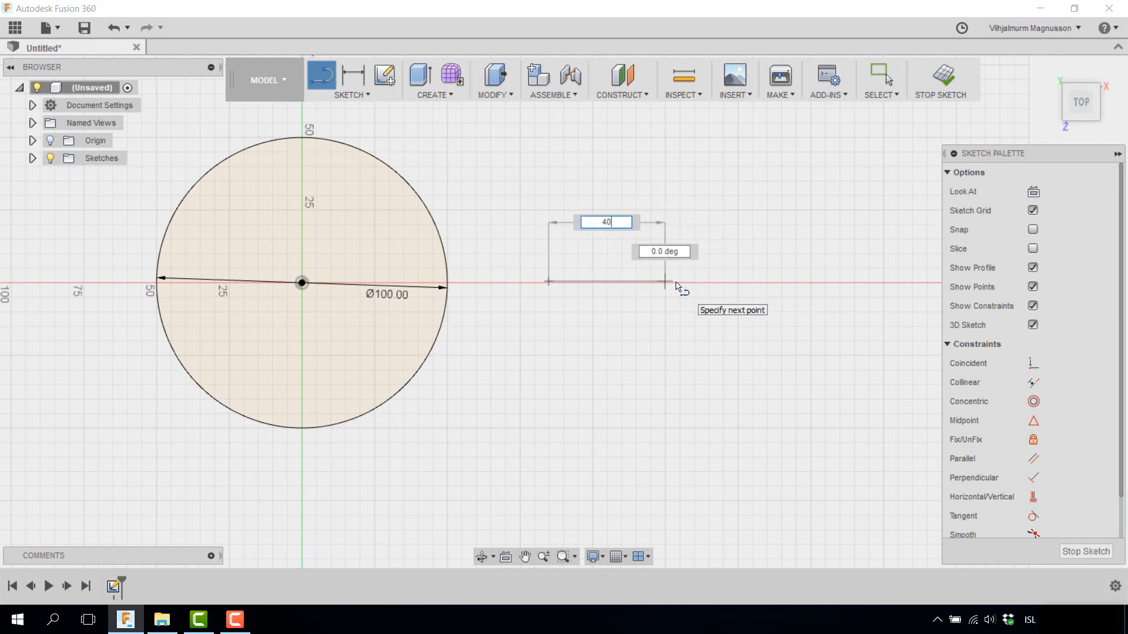
key("Return")
key("Escape")
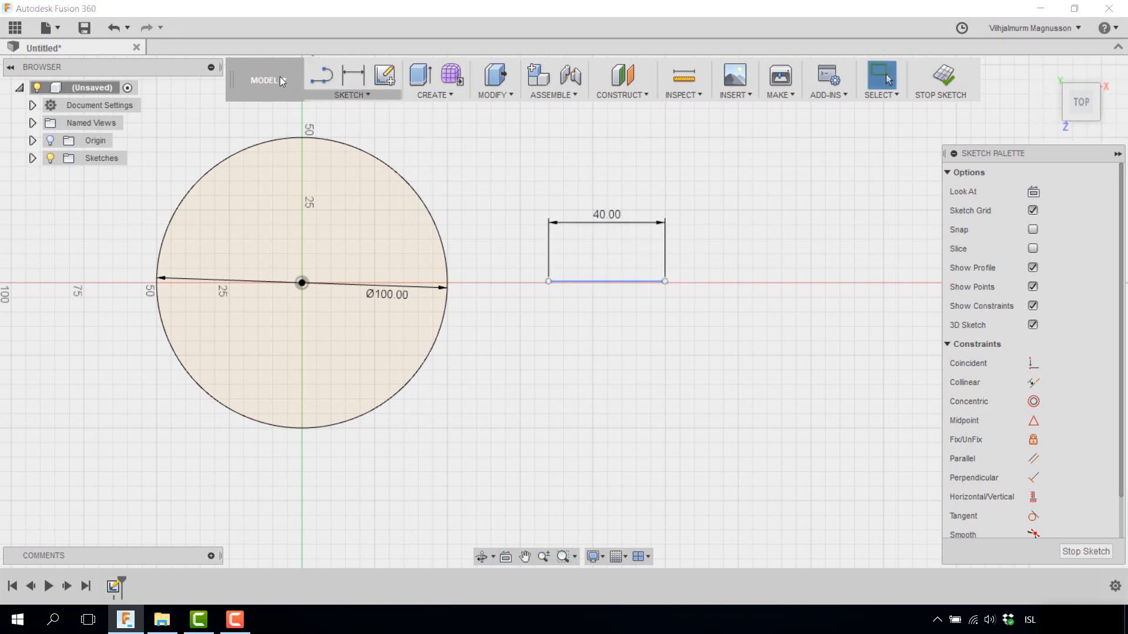
Draw a center diameter circle centred on the 40 mm line's left endpoint and passing through its right endpoint.
left_click(350, 96)
mouse_move(357, 168)
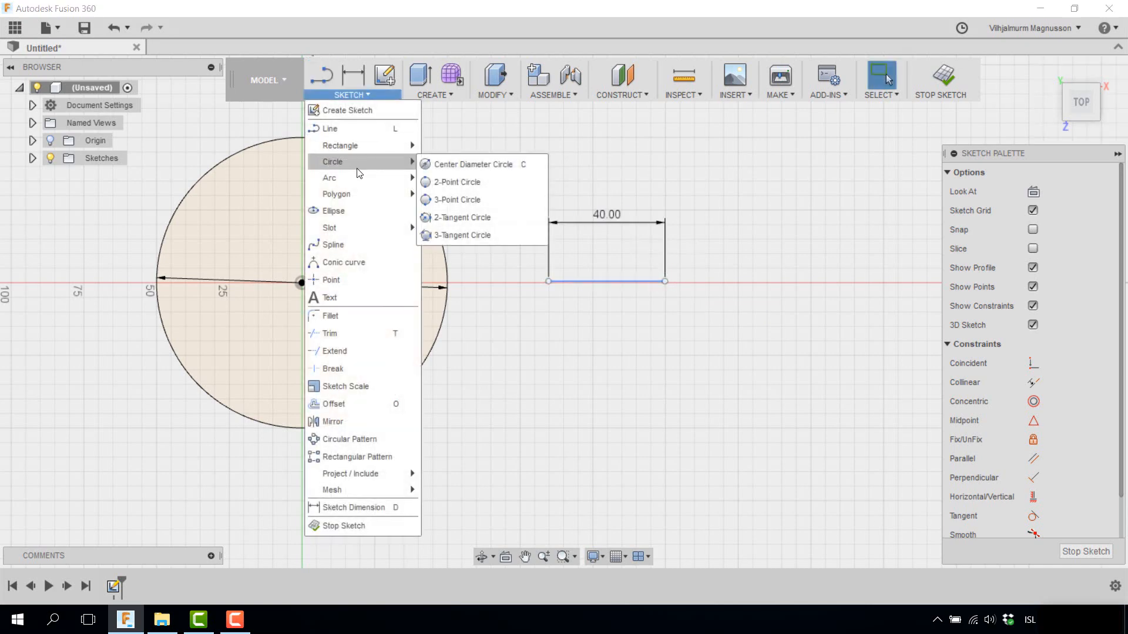
left_click(461, 165)
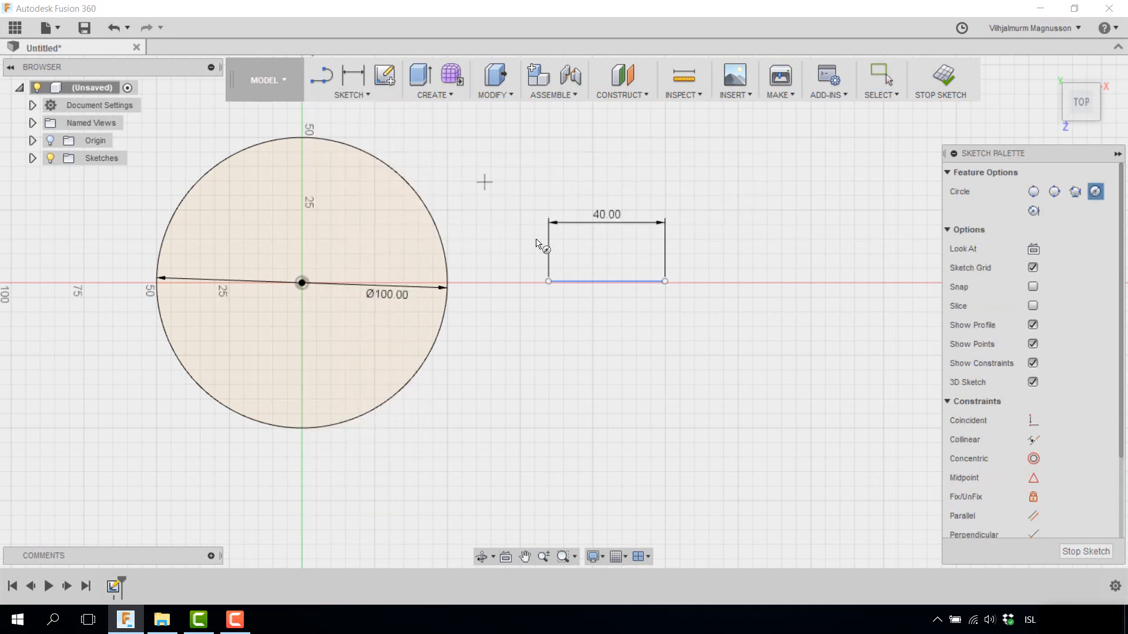
left_click(548, 281)
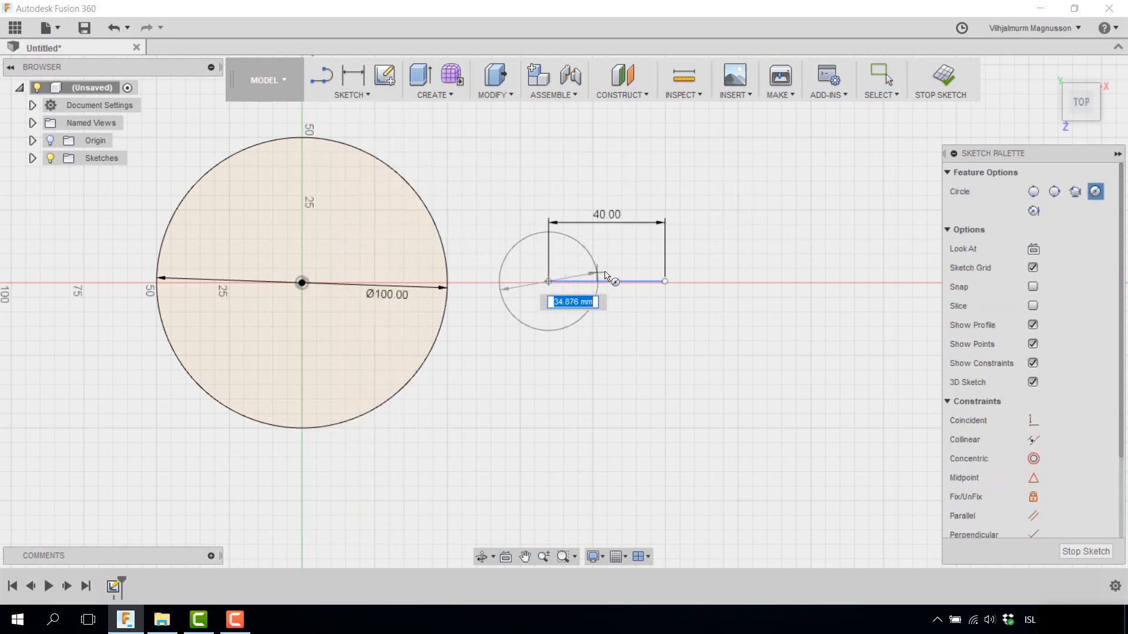
left_click(665, 283)
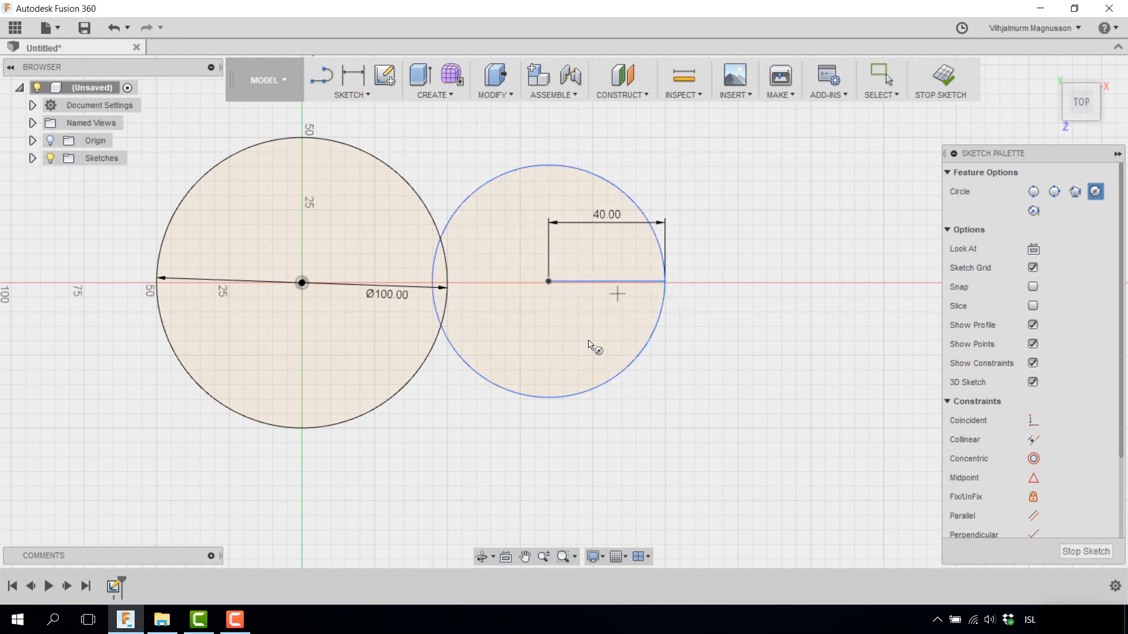
scroll(581, 323, "down", 1)
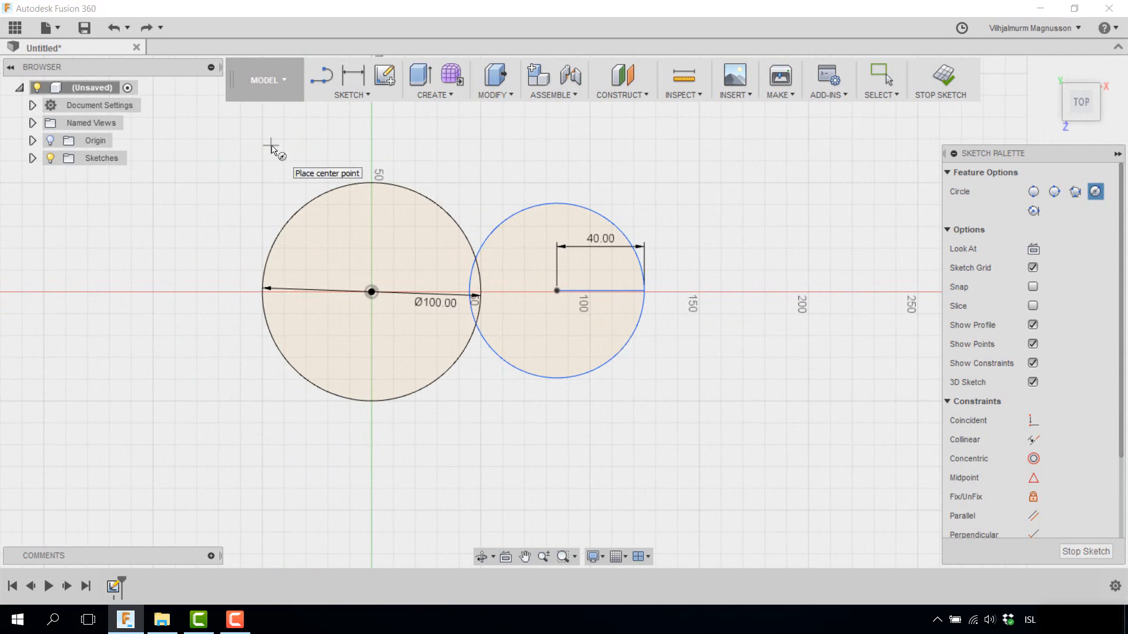
key("Escape")
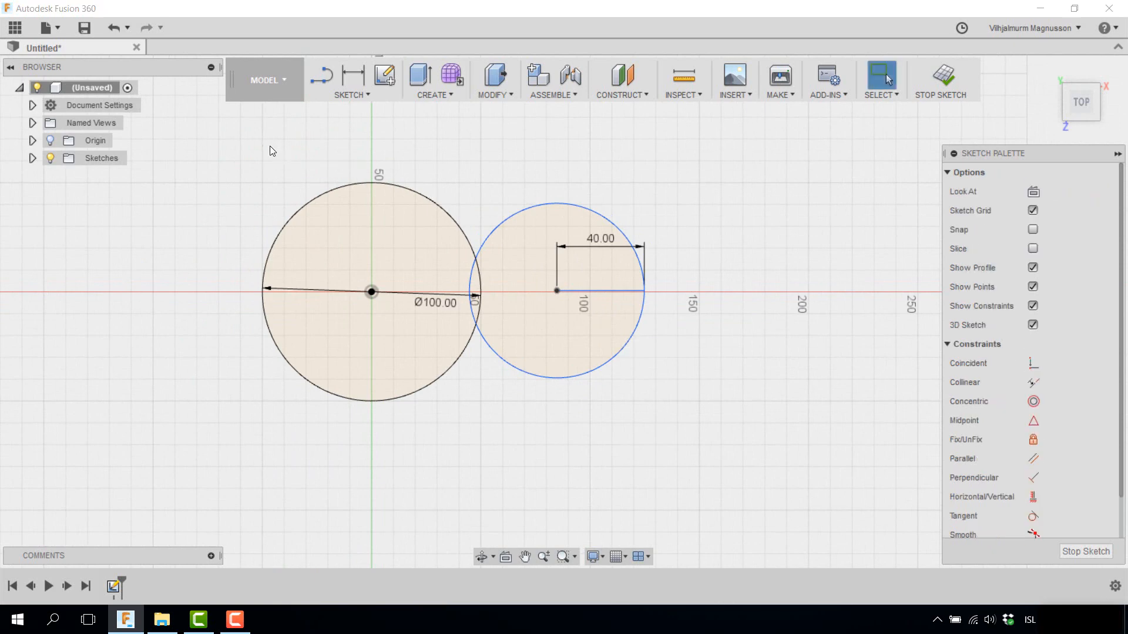
Delete both circles, the line and their dimensions from the sketch.
left_click_drag(225, 147, 710, 439)
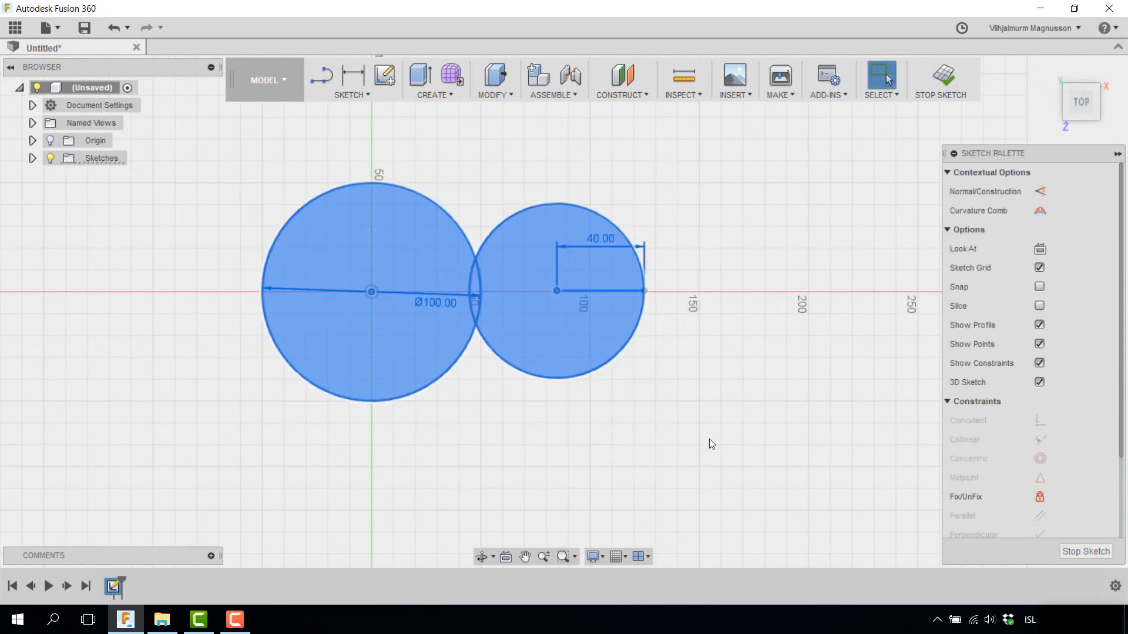
key("Delete")
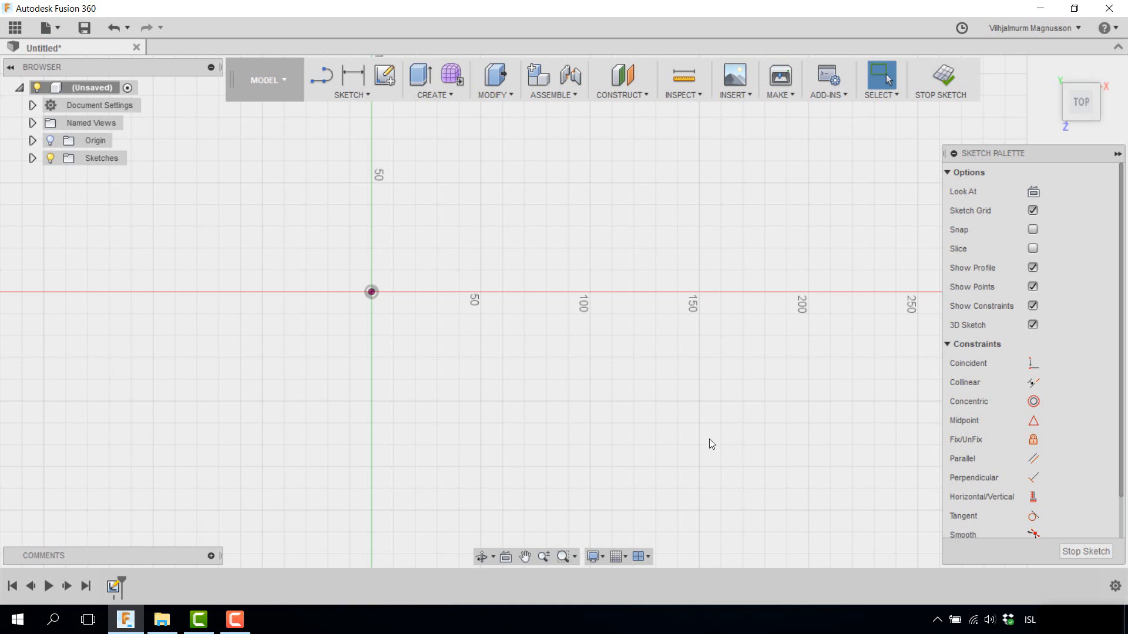
Draw a 2-point circle enclosing the origin, from a point at its upper left to one at its lower right.
left_click(376, 94)
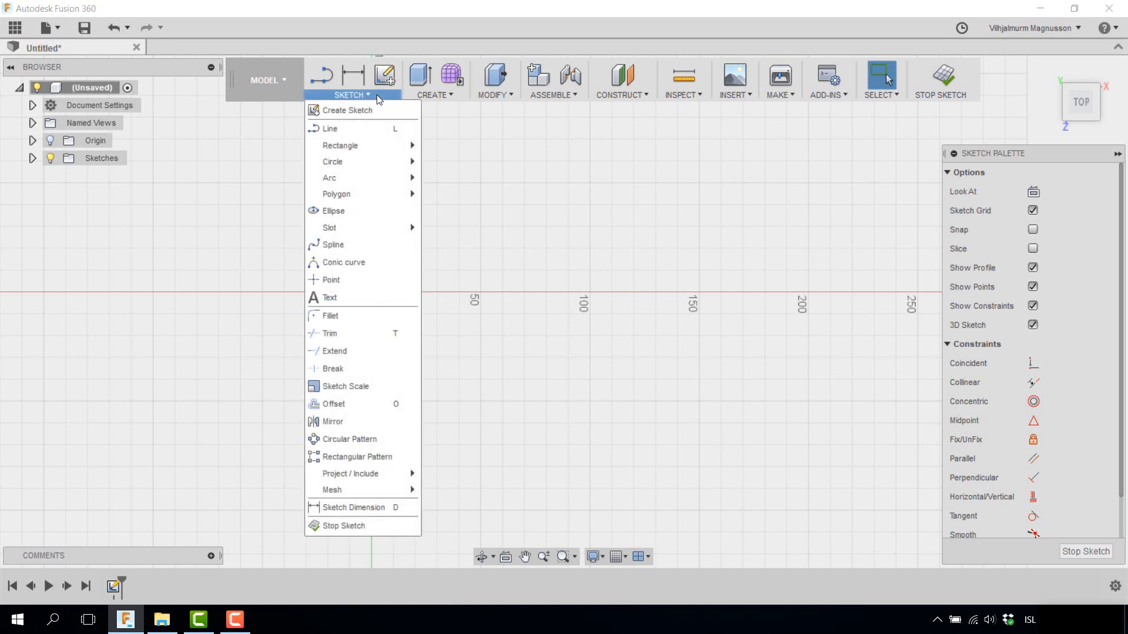
mouse_move(350, 164)
left_click(473, 164)
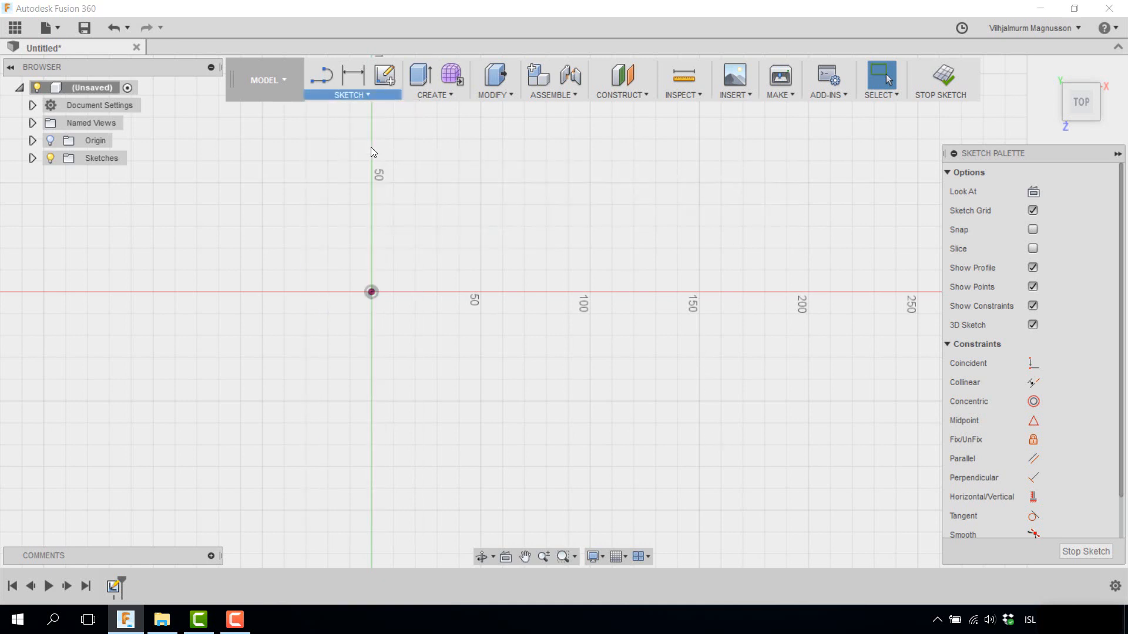
left_click(266, 228)
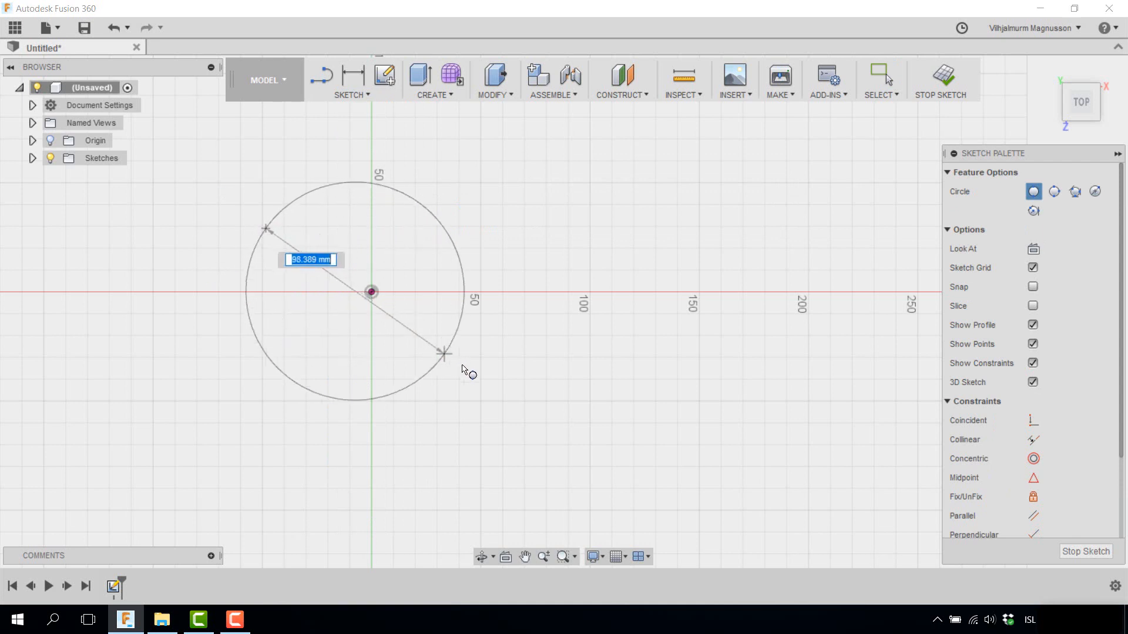
left_click(522, 366)
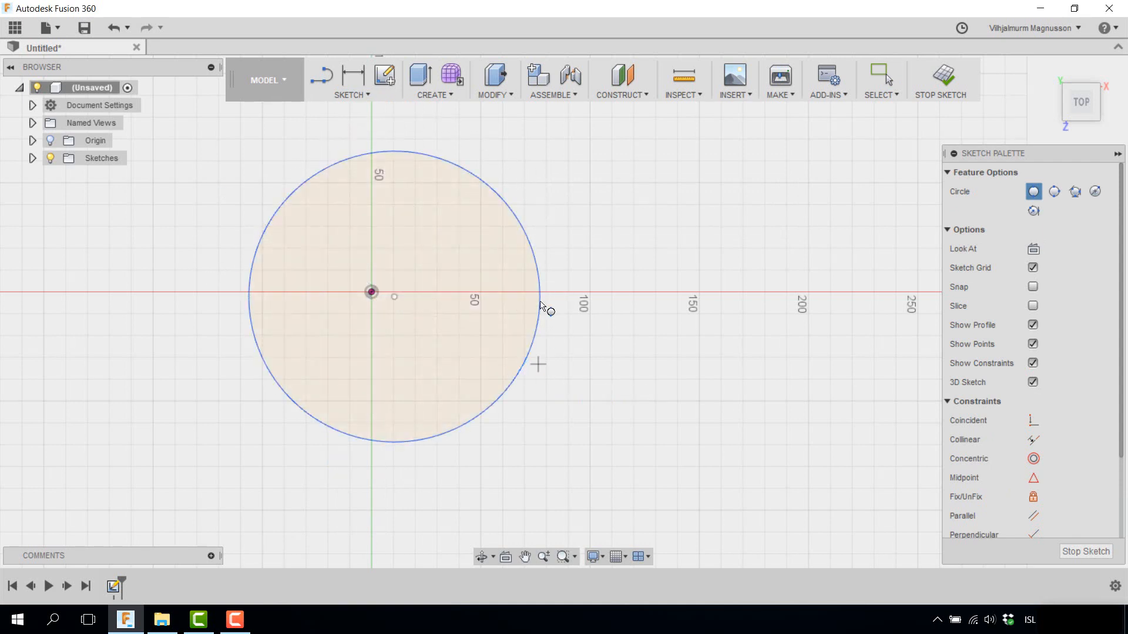
Draw a separate 3-point circle to the right of the 2-point circle.
left_click(363, 94)
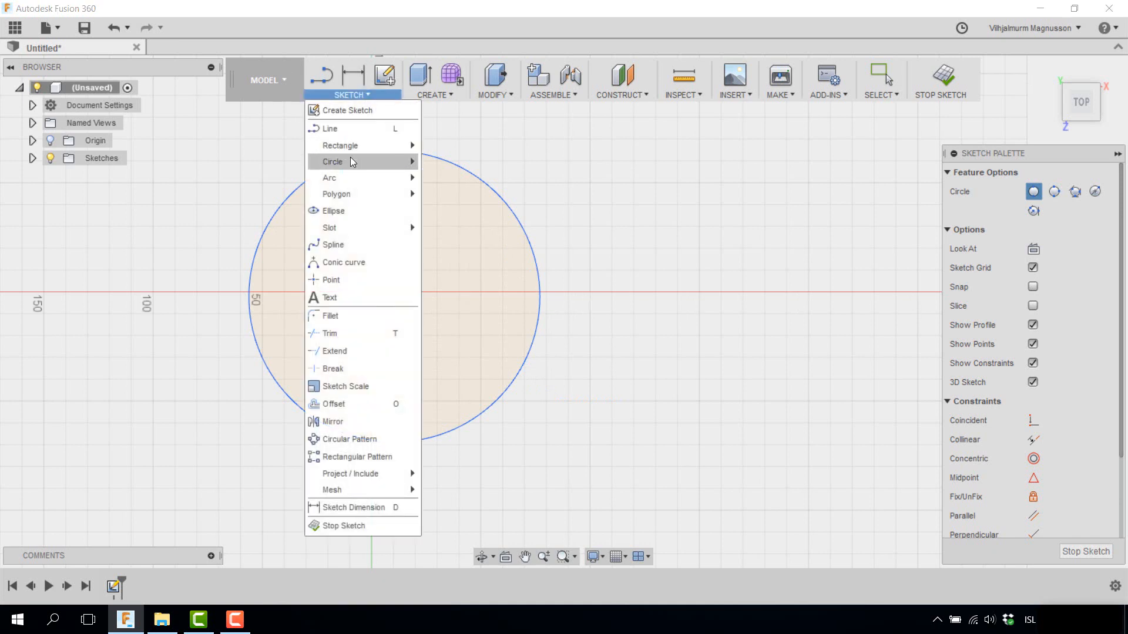
mouse_move(350, 158)
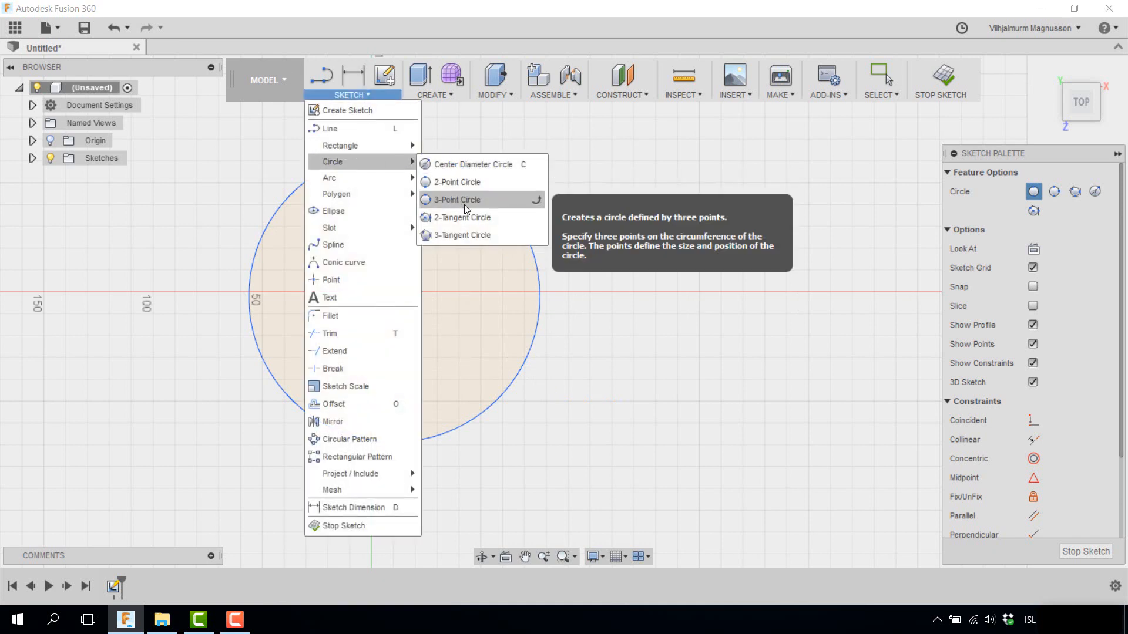
left_click(464, 199)
left_click(652, 233)
left_click(641, 339)
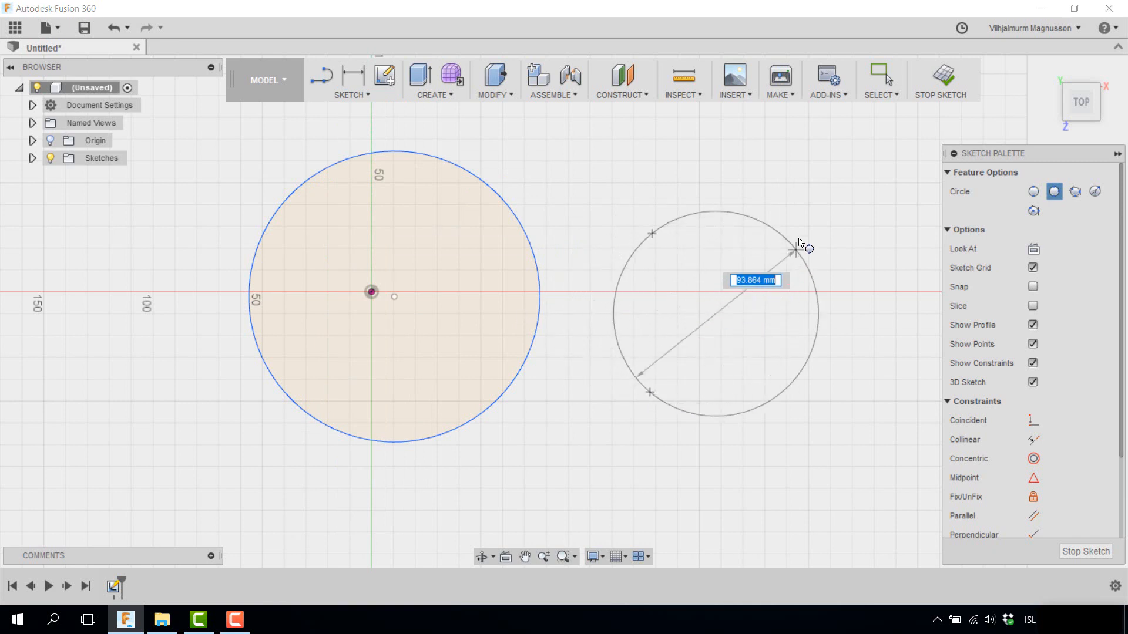
left_click(782, 188)
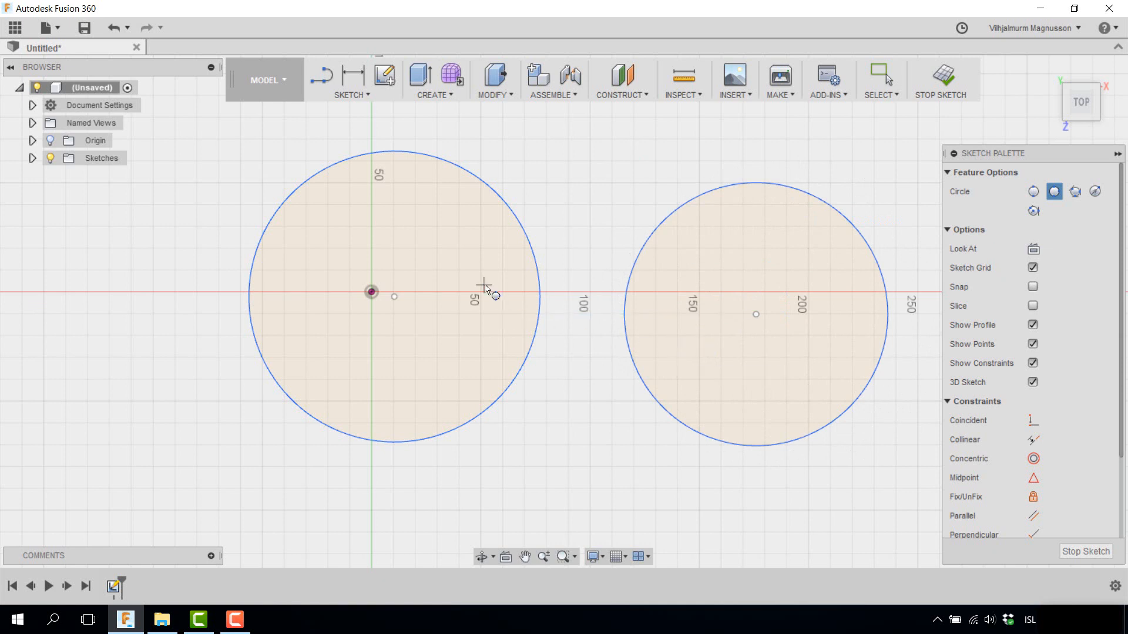
key("Escape")
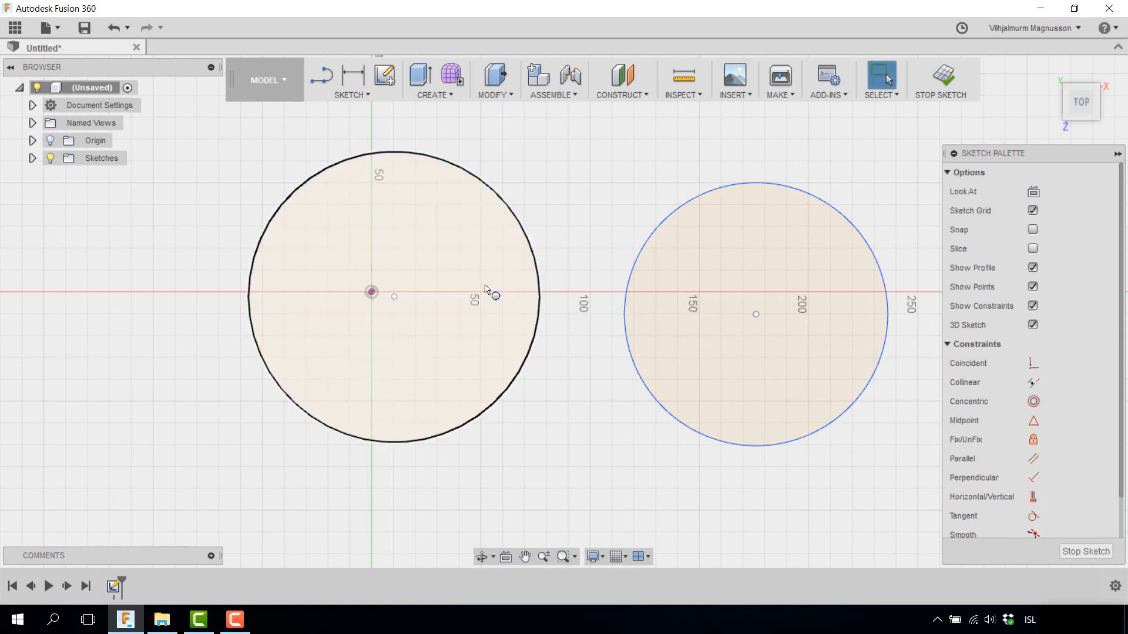
Delete both the 2-point circle and the 3-point circle from the sketch.
left_click_drag(185, 112, 929, 514)
key("Delete")
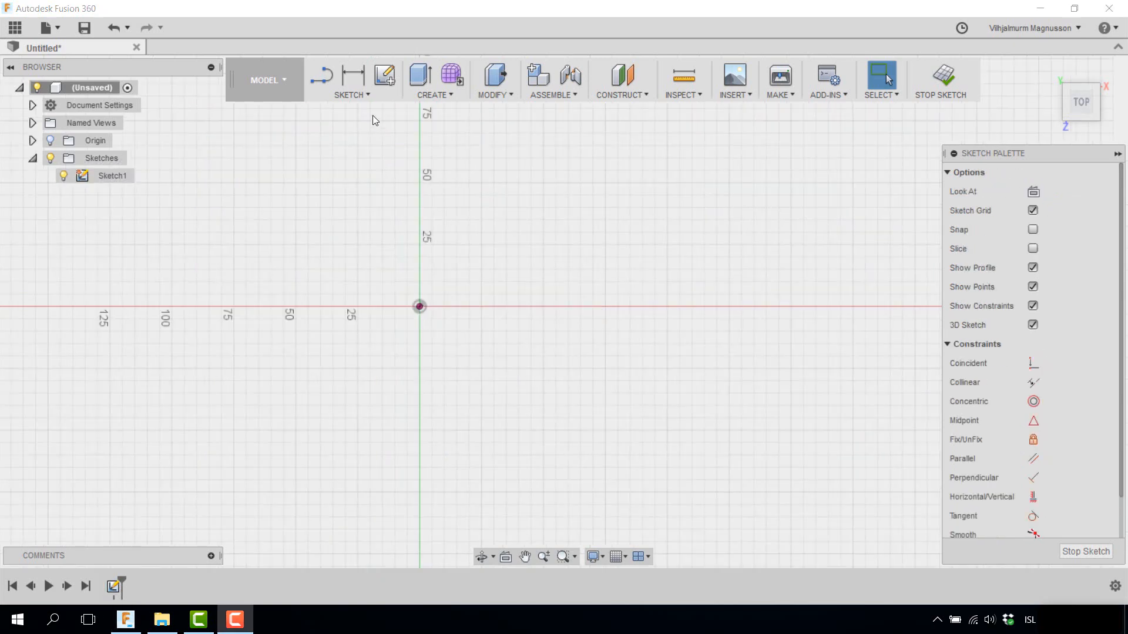
left_click(368, 92)
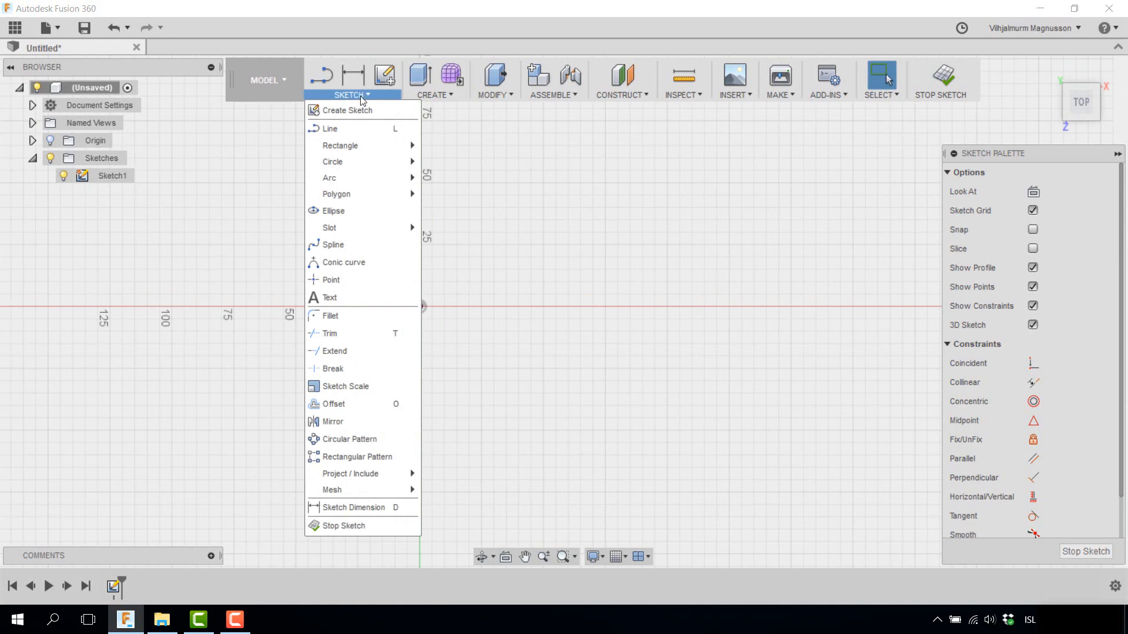
mouse_move(359, 161)
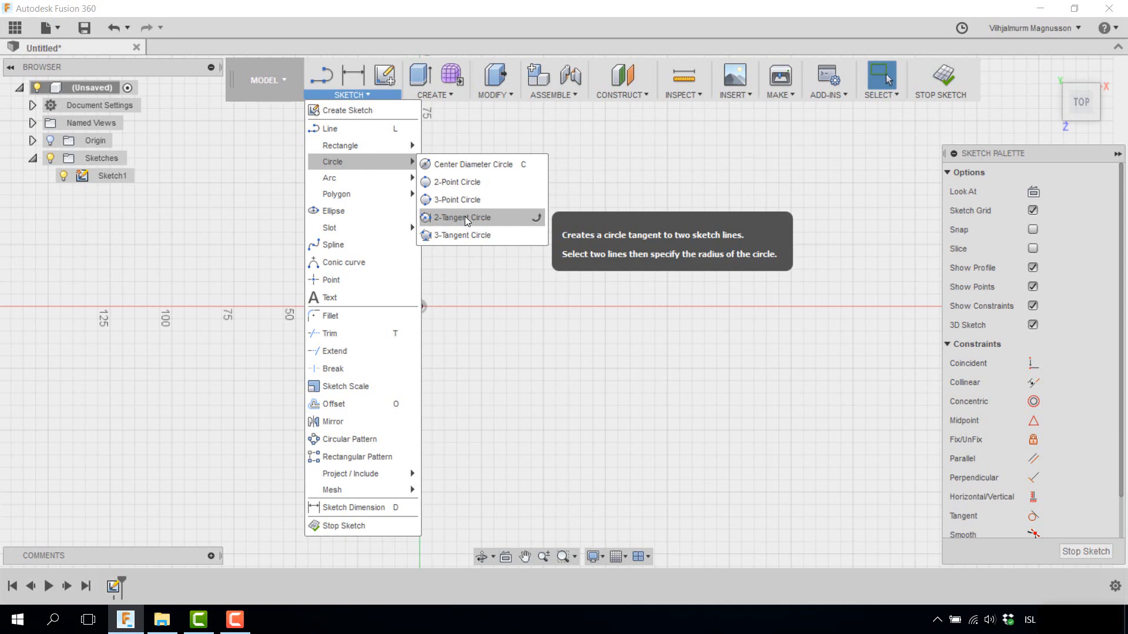
left_click(500, 135)
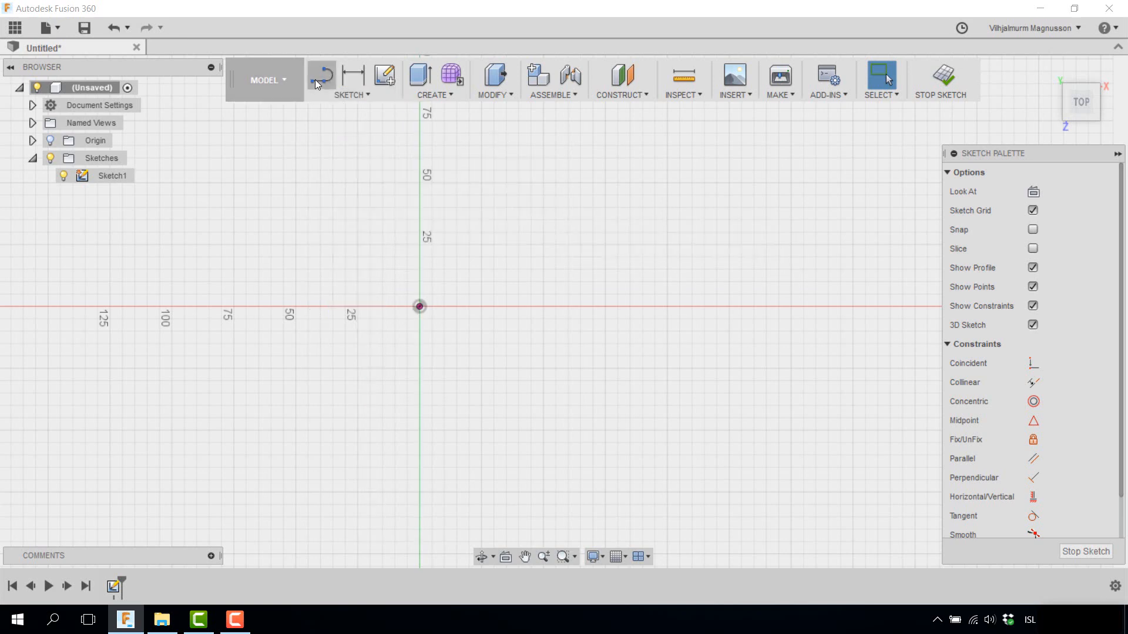
Draw two lines about 110 mm and 116 mm long from a shared left vertex, opening rightward at a 28° angle, the lower through the origin.
key("l")
left_click(479, 189)
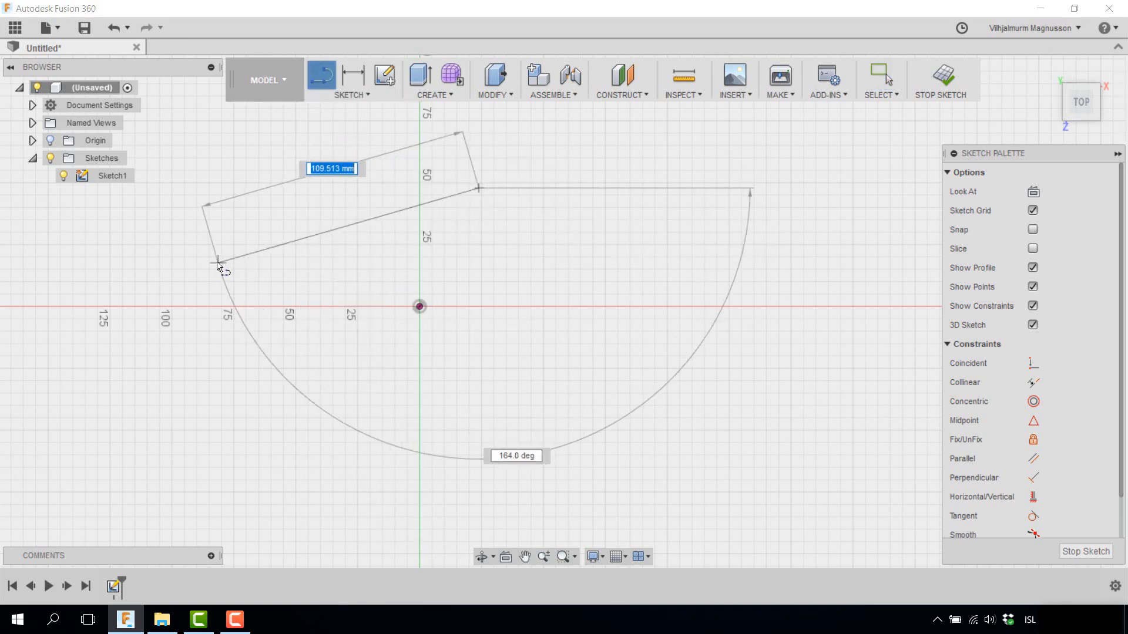
left_click(216, 262)
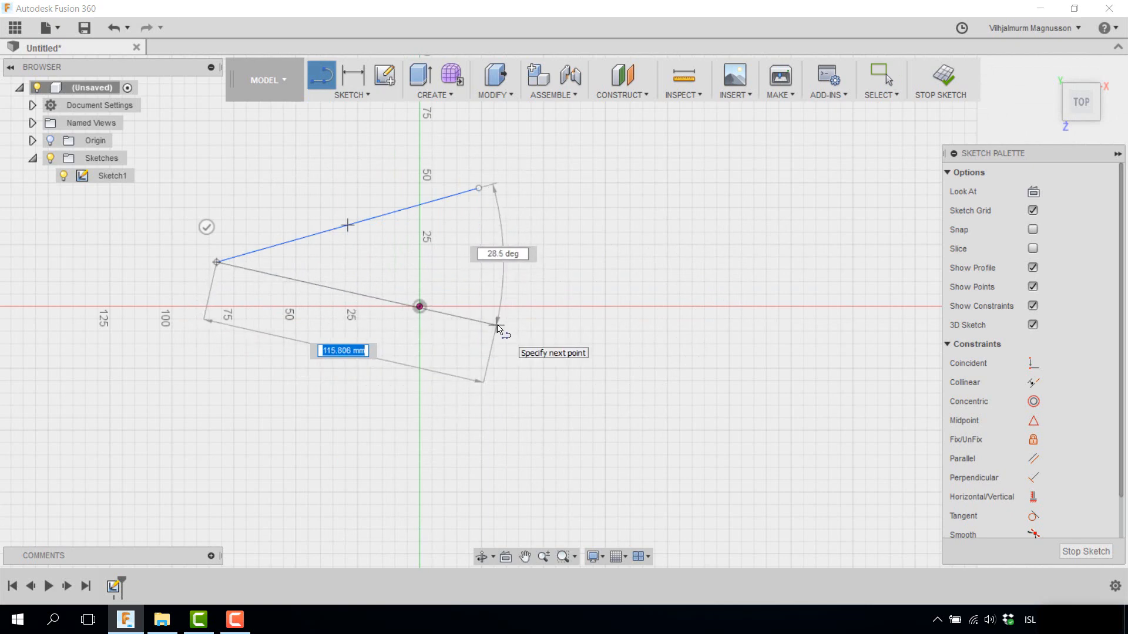
key("Tab")
type("28")
key("Return")
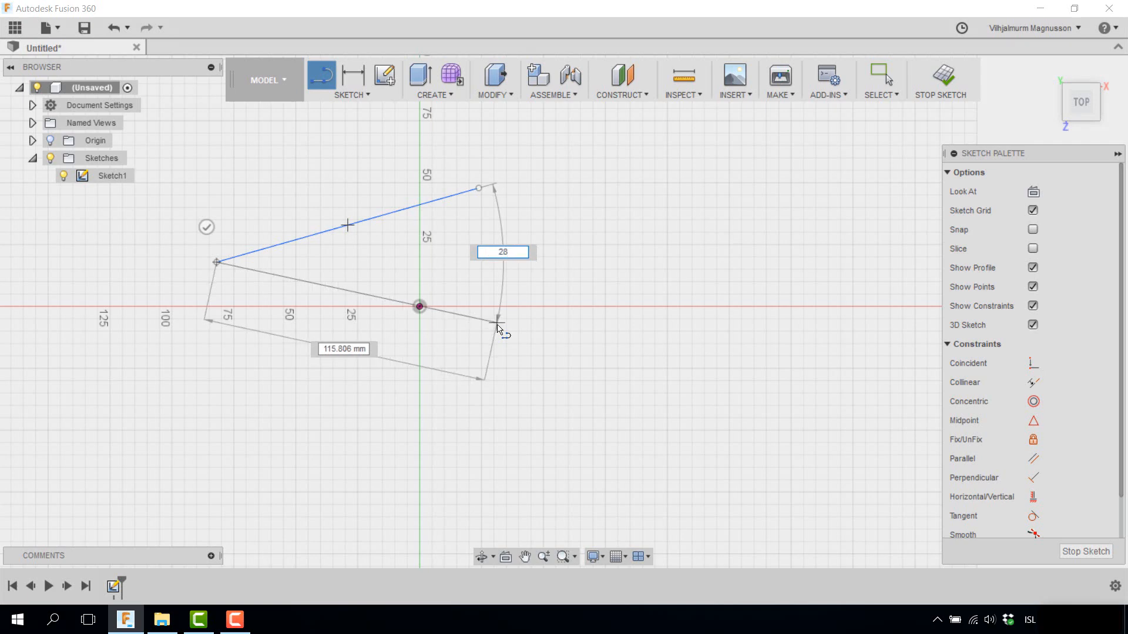
key("Escape")
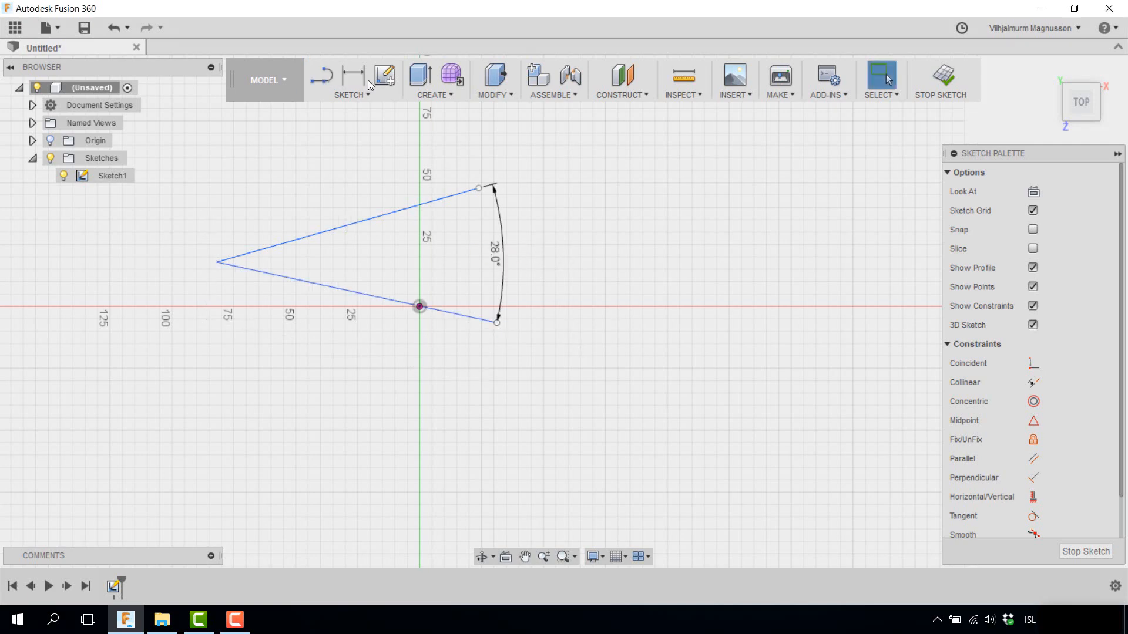
Draw a closed triangle below and to the right of the angled lines, with a vertical right side and its apex pointing left.
left_click(321, 76)
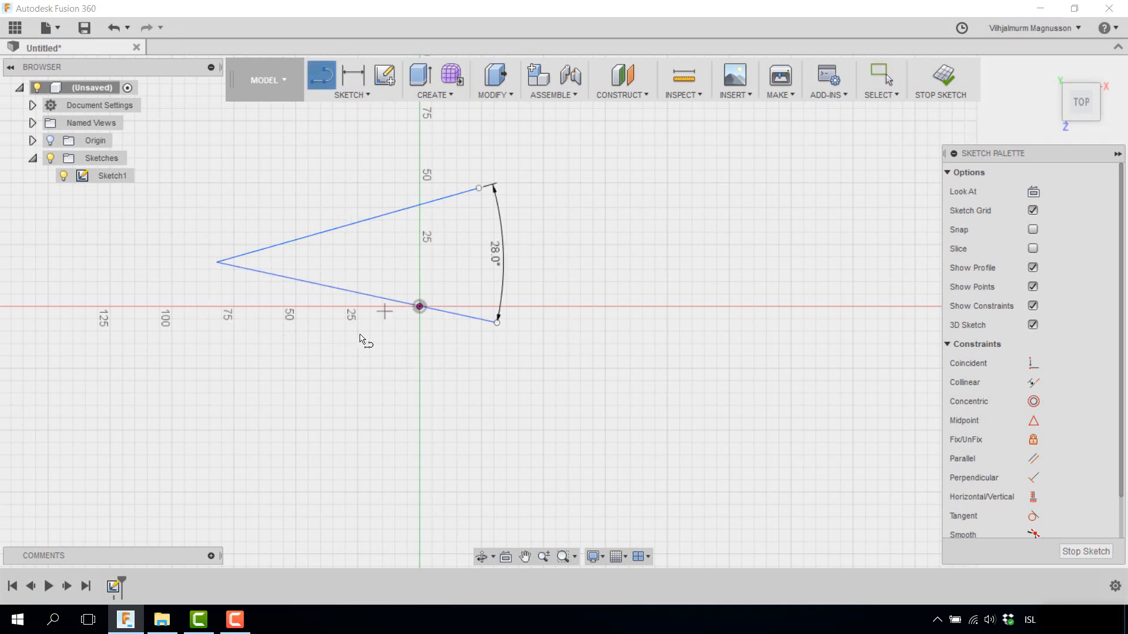
left_click(344, 426)
left_click(706, 286)
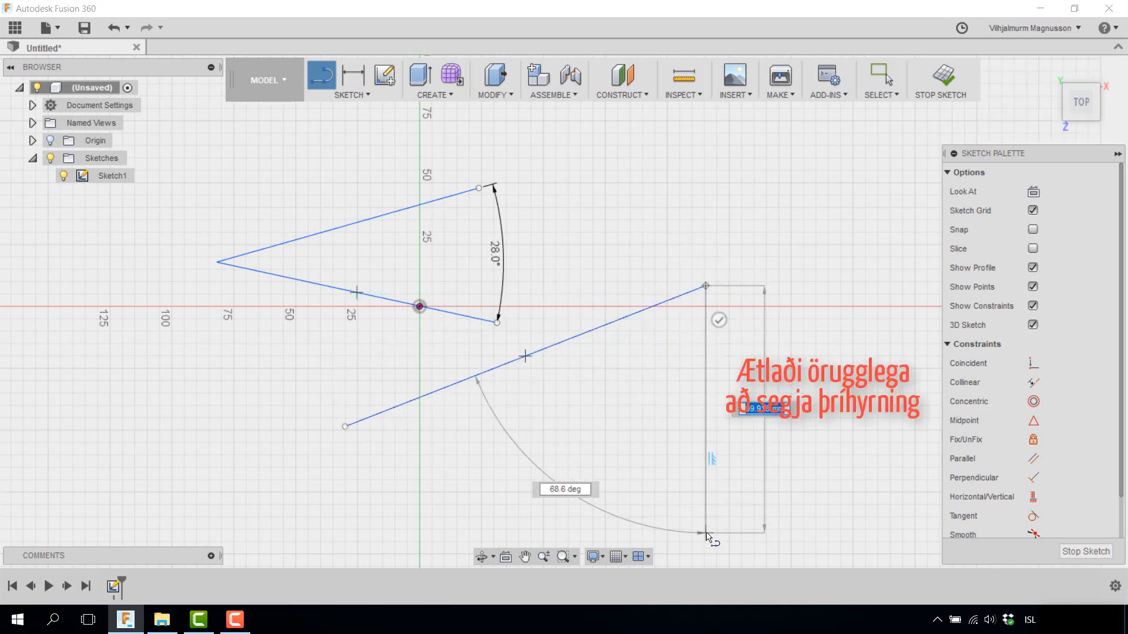
left_click(706, 533)
left_click(345, 426)
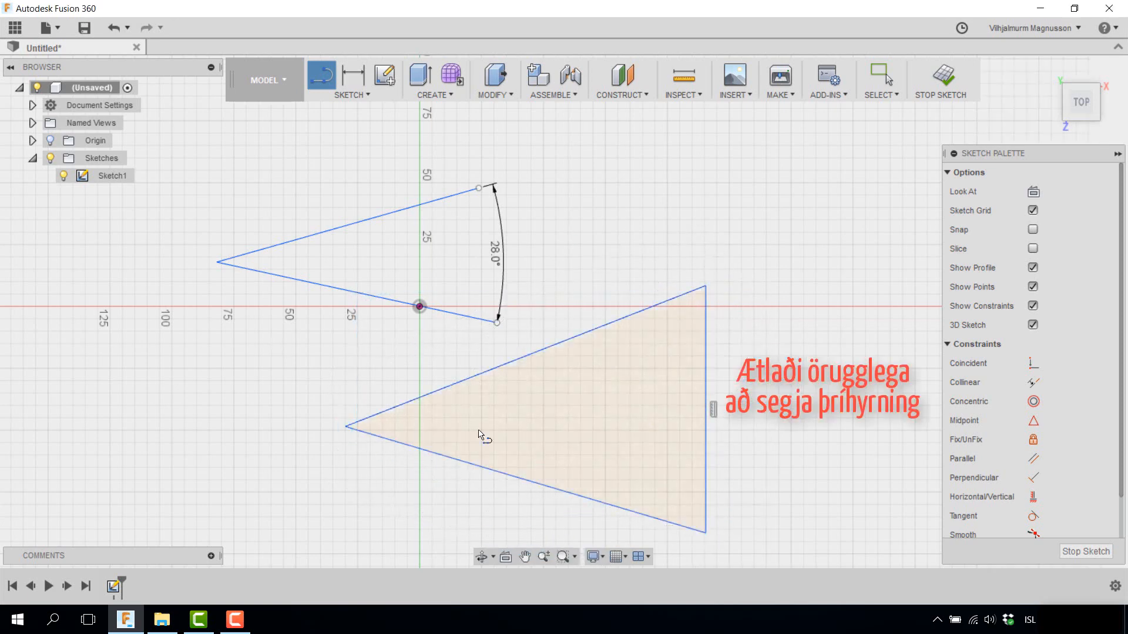
Draw a 2-tangent circle between the two lines of the 28° angle, near their open end.
left_click(365, 94)
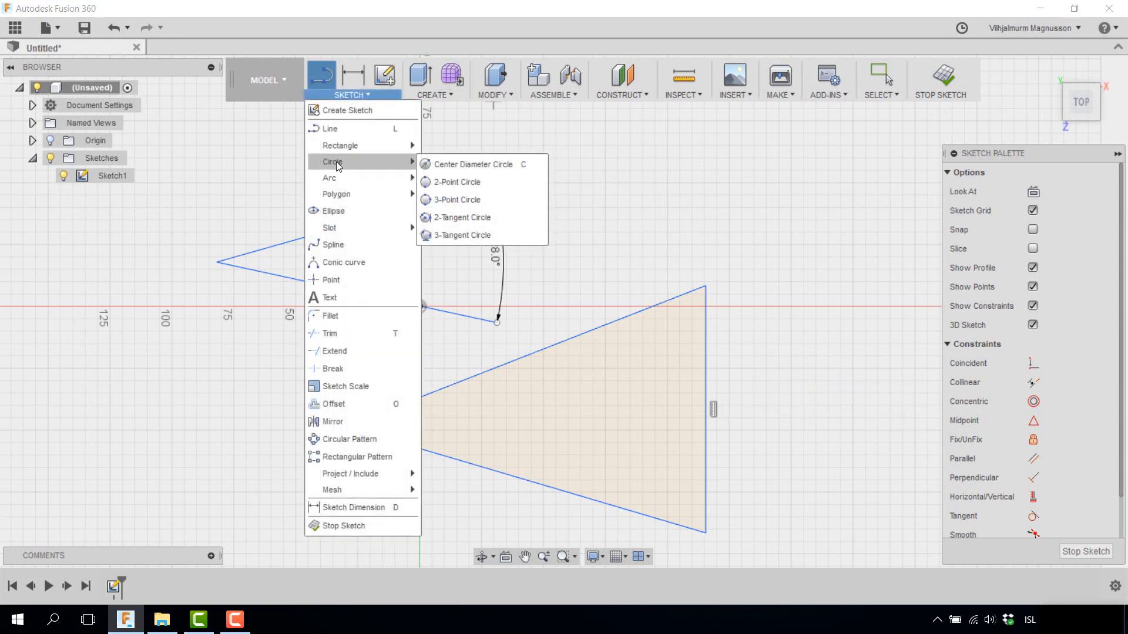
left_click(456, 218)
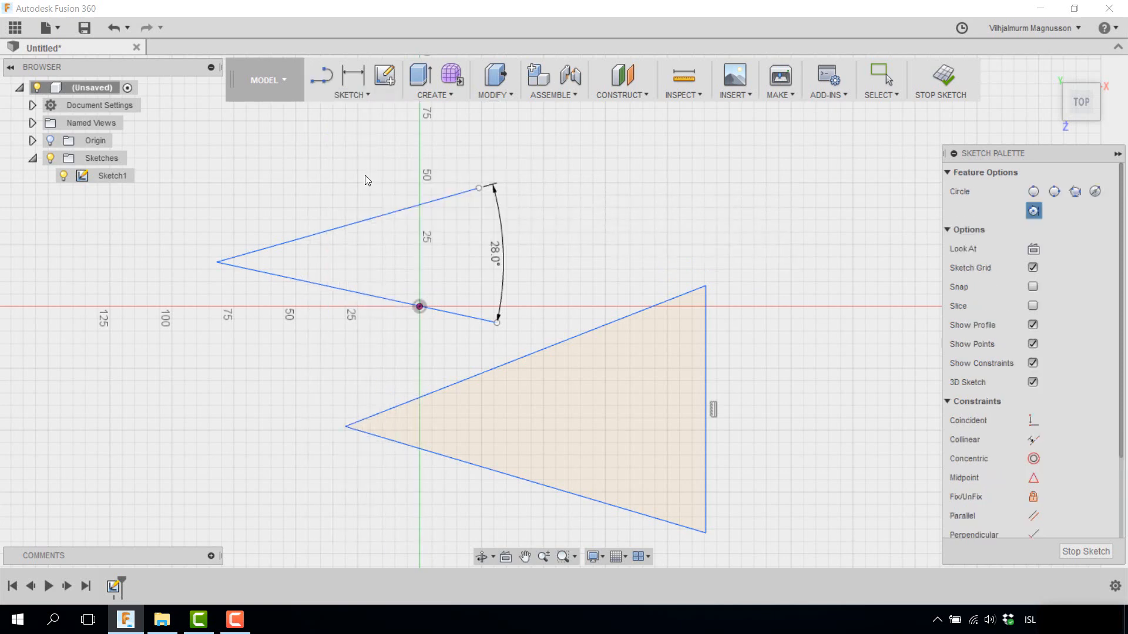
left_click(377, 221)
left_click(382, 292)
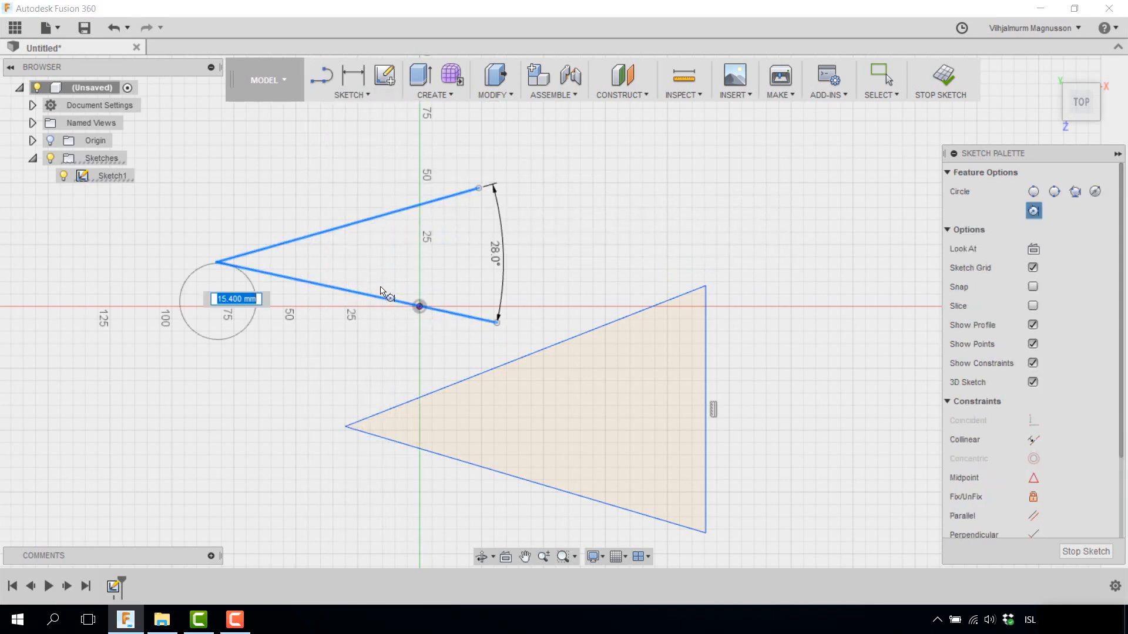
left_click(433, 254)
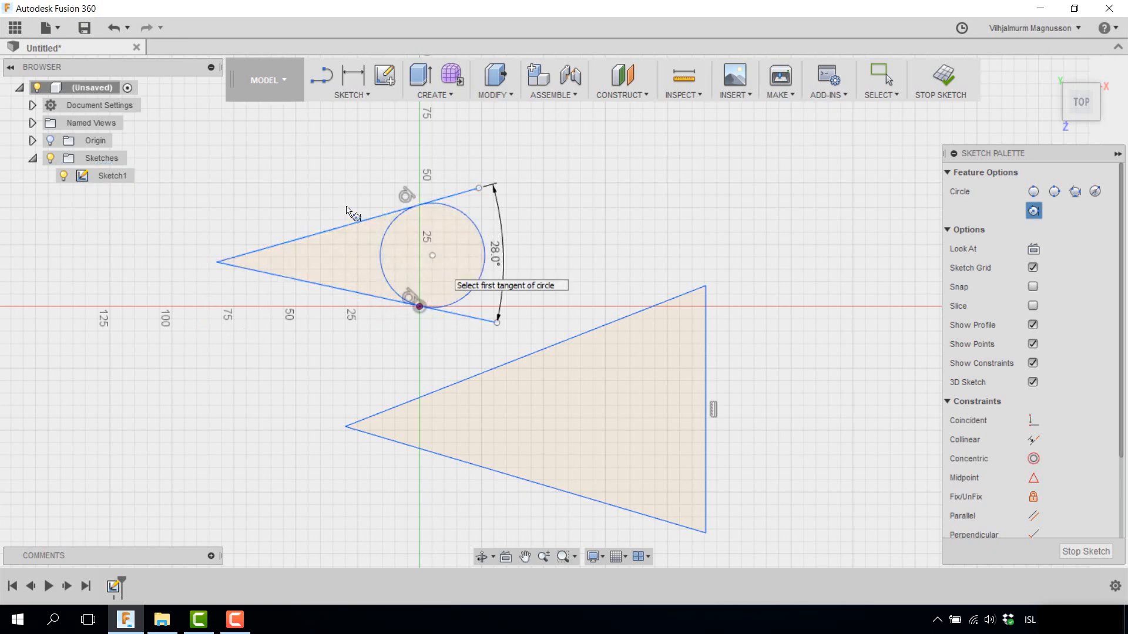
left_click(427, 206)
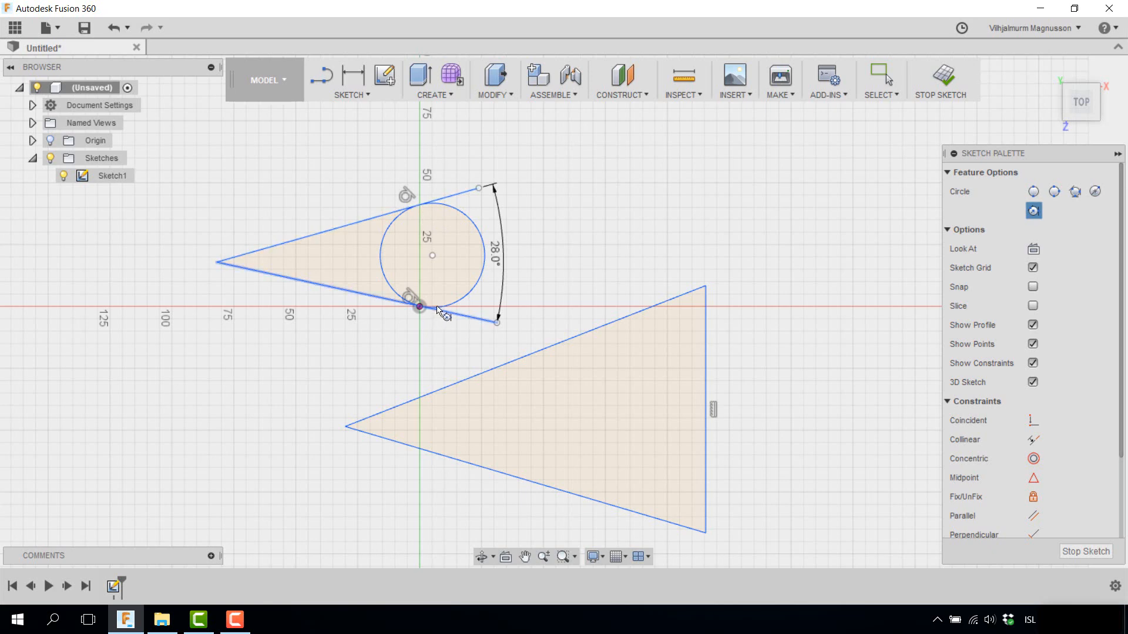
left_click(421, 203)
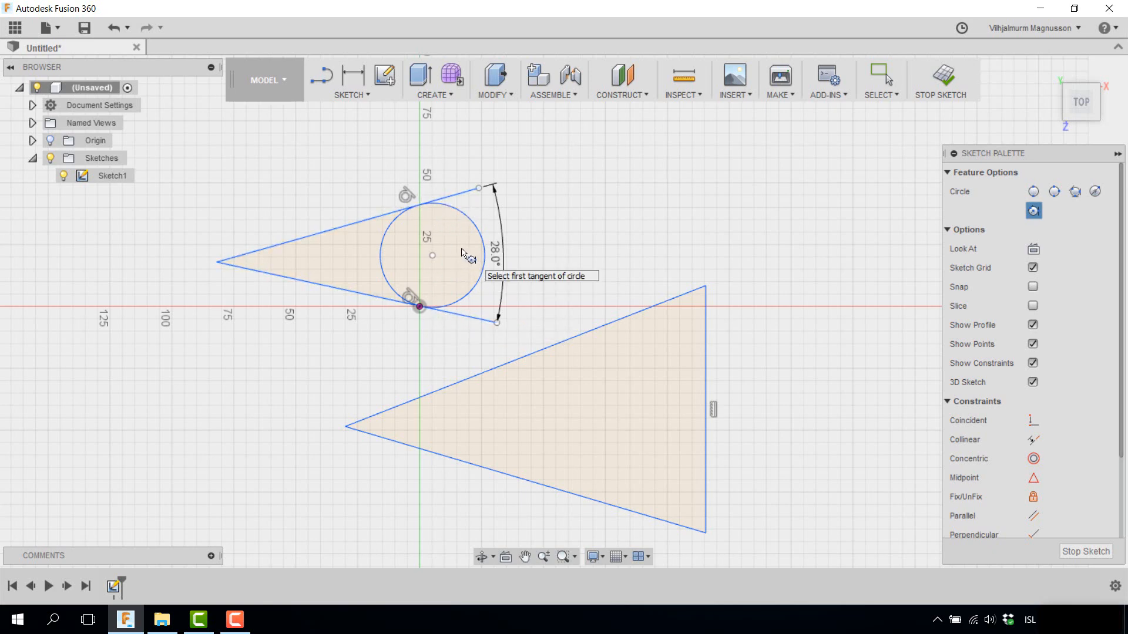
Draw a 3-tangent circle inside the triangle, tangent to all three of its sides.
left_click(372, 96)
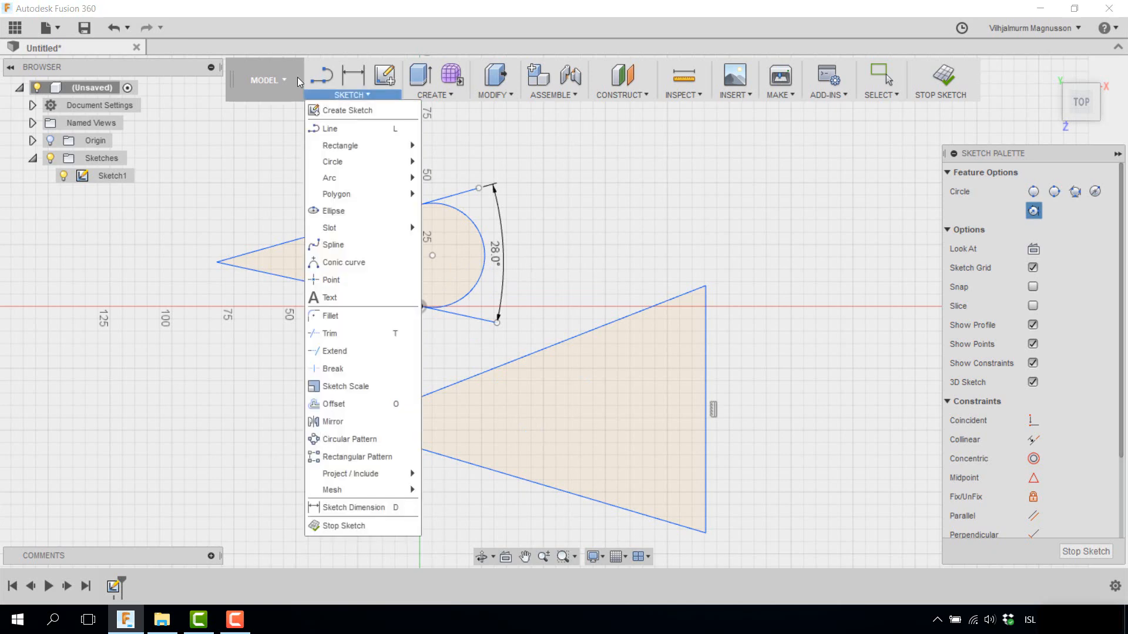
mouse_move(348, 161)
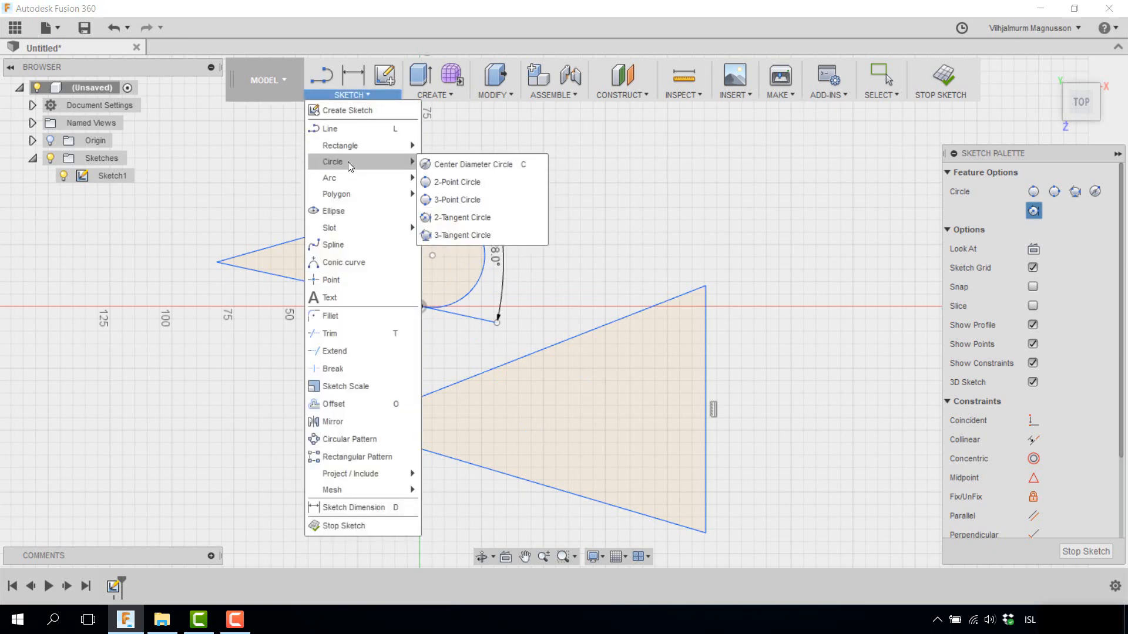
left_click(452, 236)
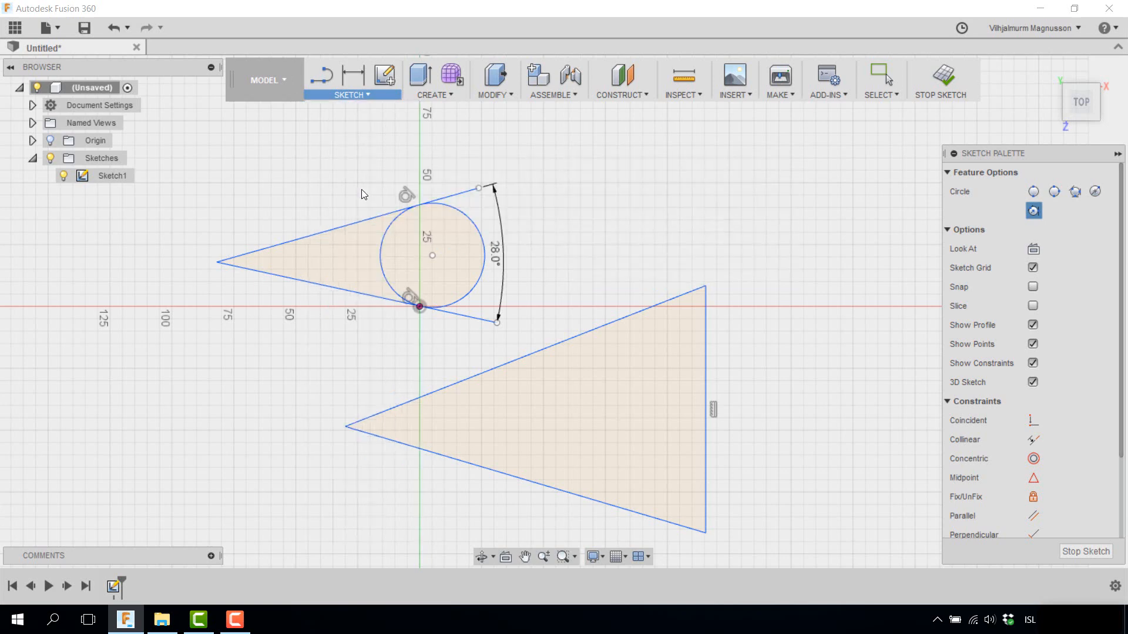
left_click(528, 357)
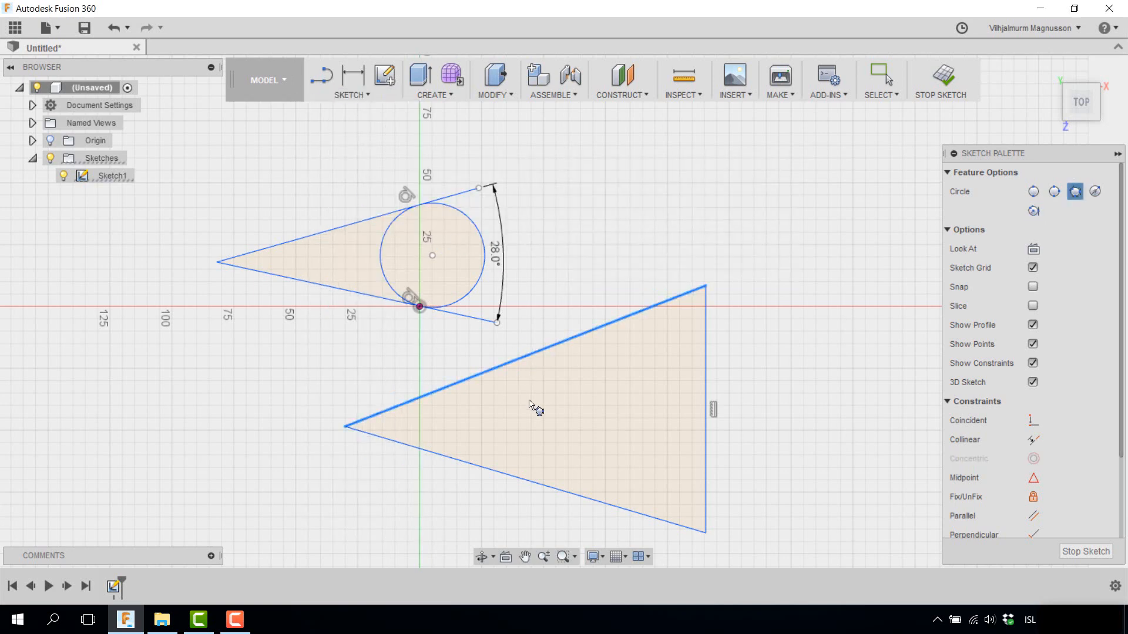
left_click(541, 484)
left_click(708, 407)
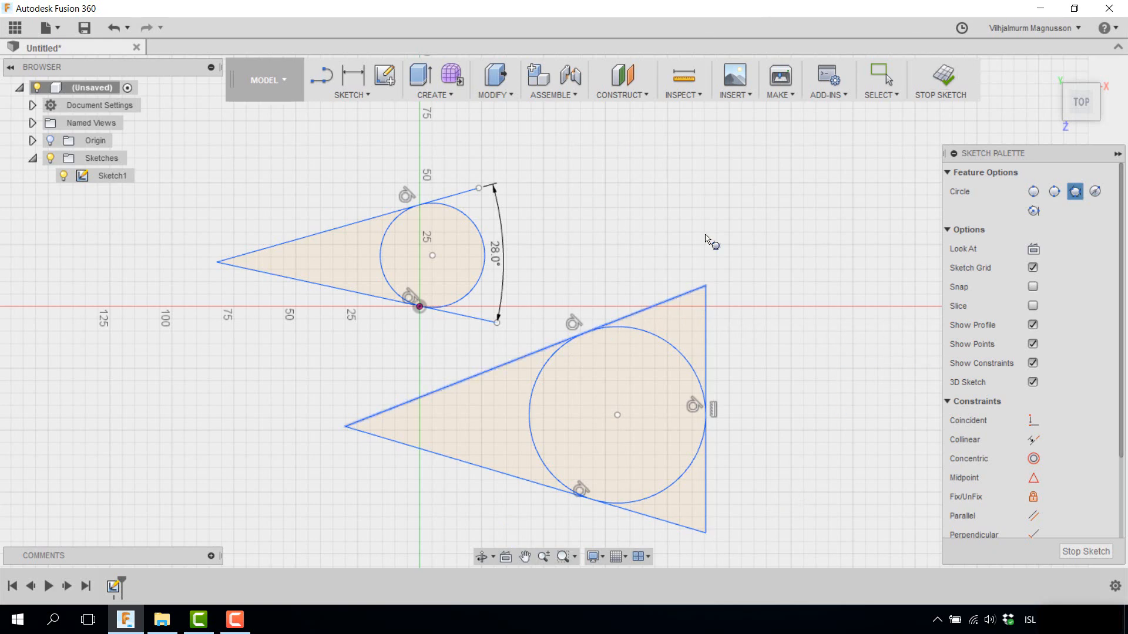
Finish the sketch and extrude the 2-tangent circle's profile 45 mm upward as a new body.
left_click(944, 75)
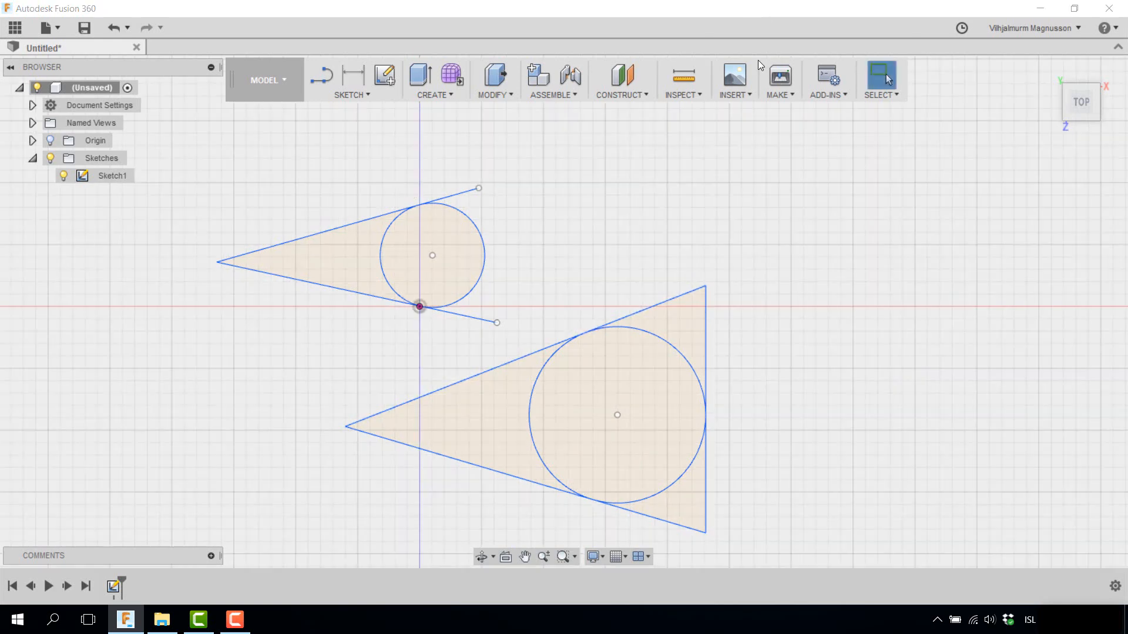
left_click_drag(1086, 115, 1098, 52)
left_click(429, 259)
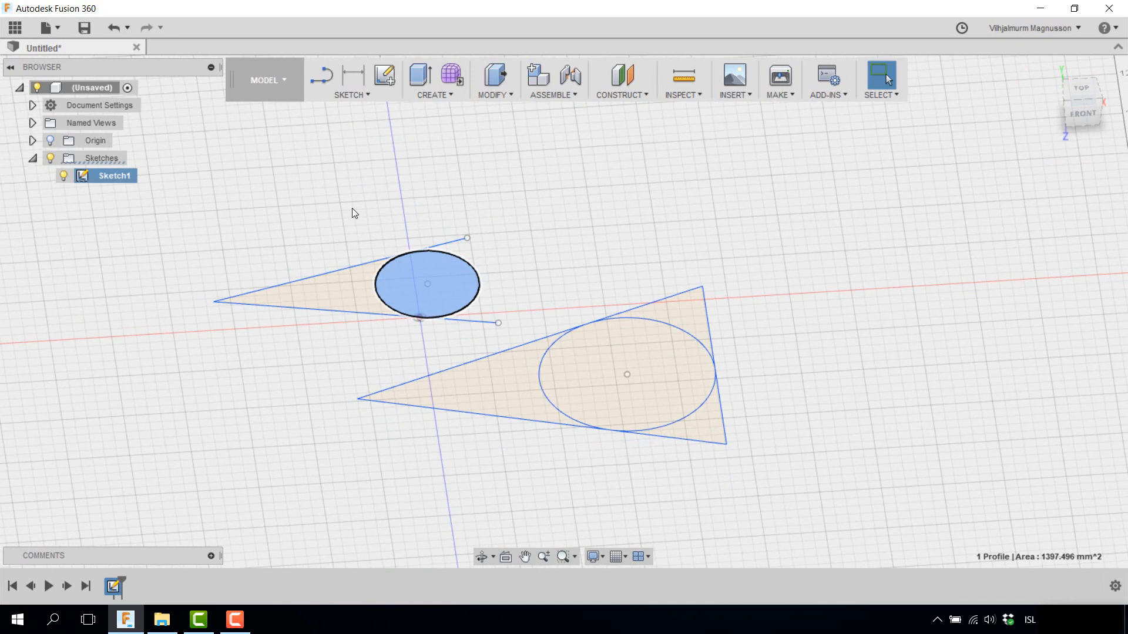
key("e")
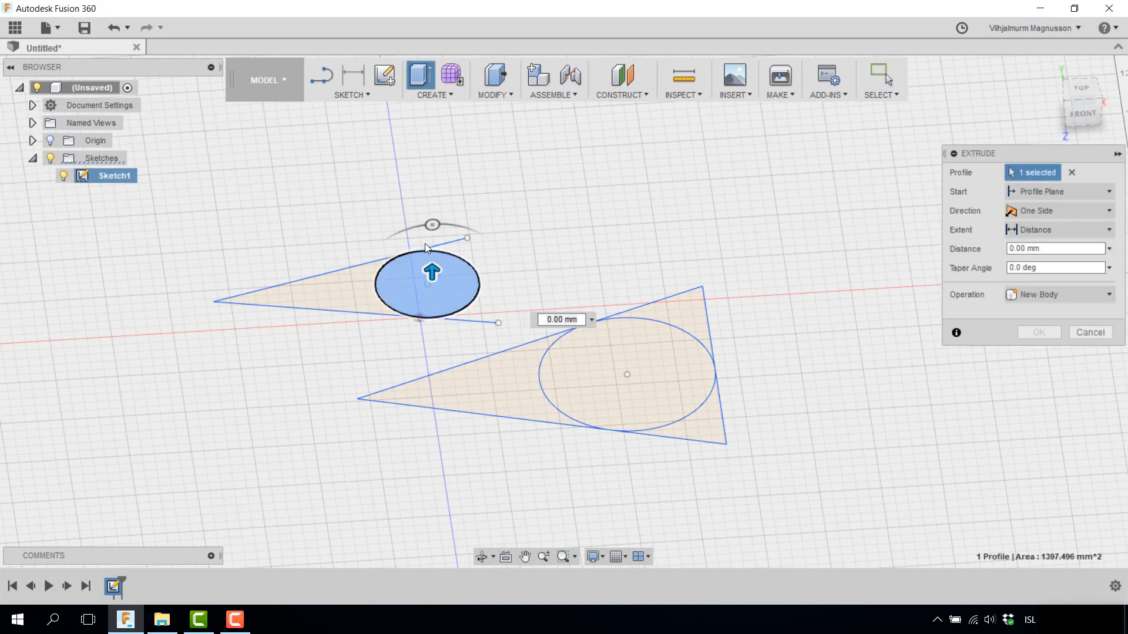
left_click_drag(431, 272, 433, 185)
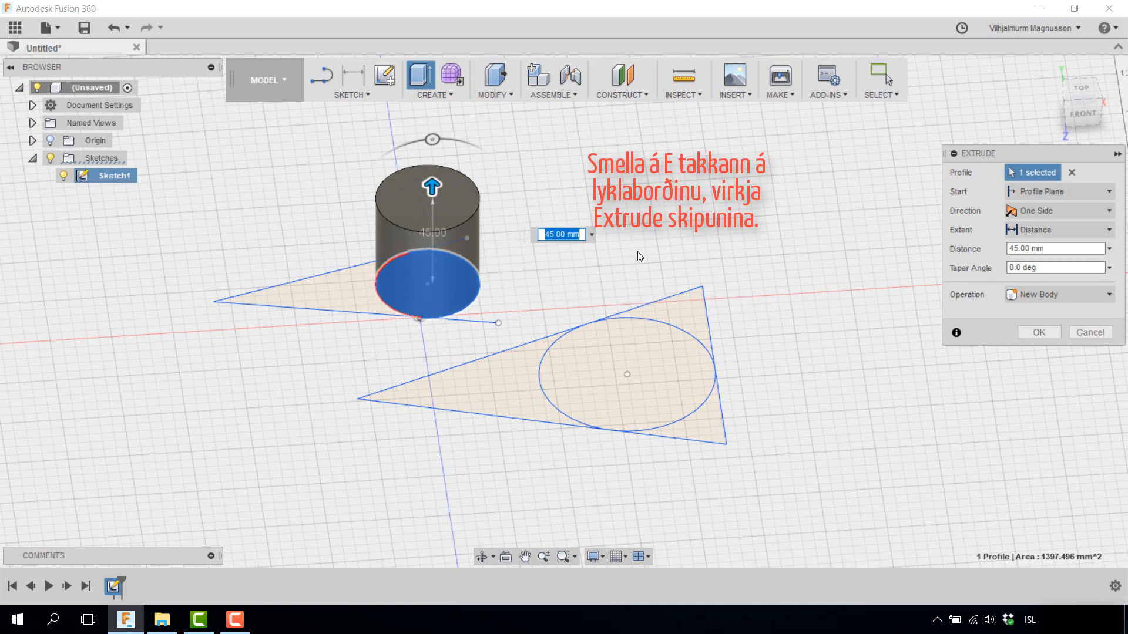
key("Return")
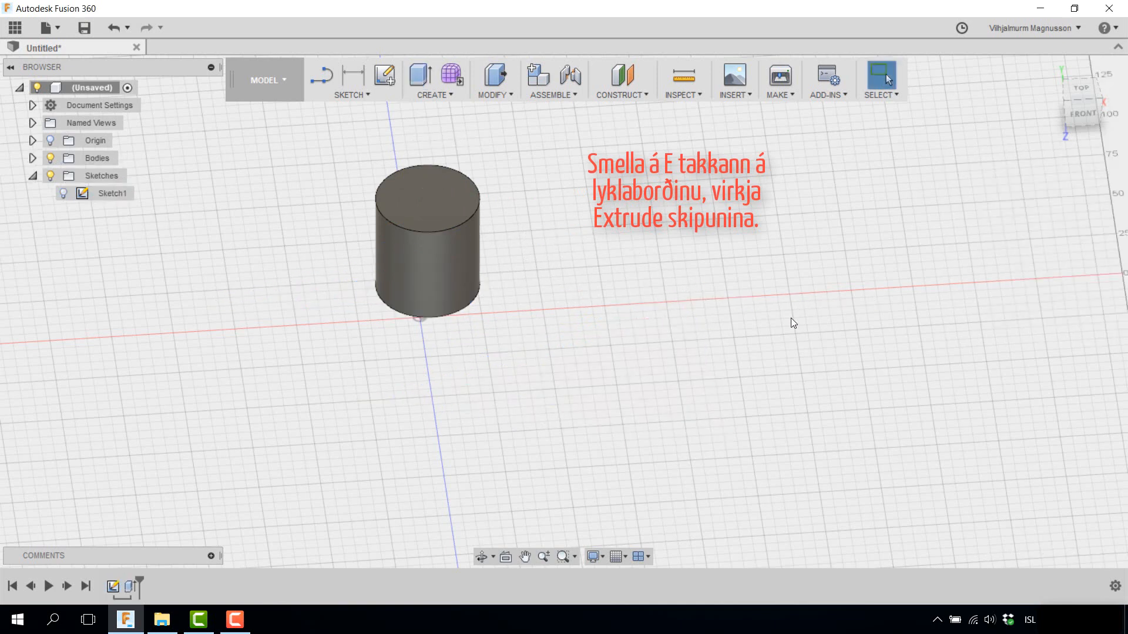
Show Sketch1 again and extrude the triangle's three corner profiles around its circle 60 mm upward as a new body.
left_click(63, 194)
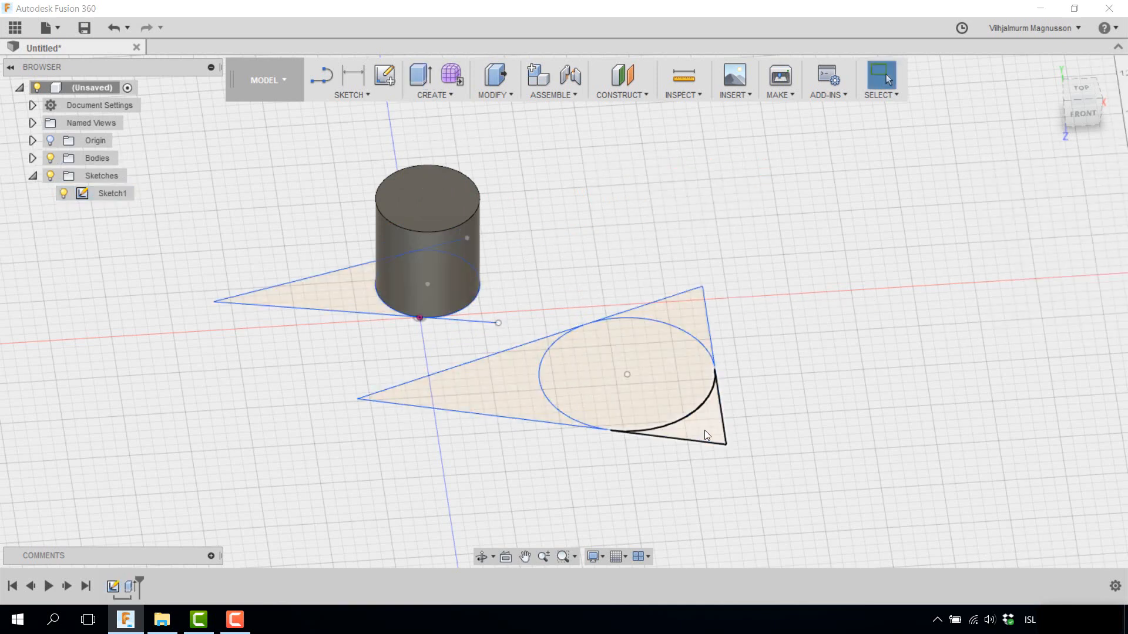
left_click(707, 435)
left_click(676, 315, "shift")
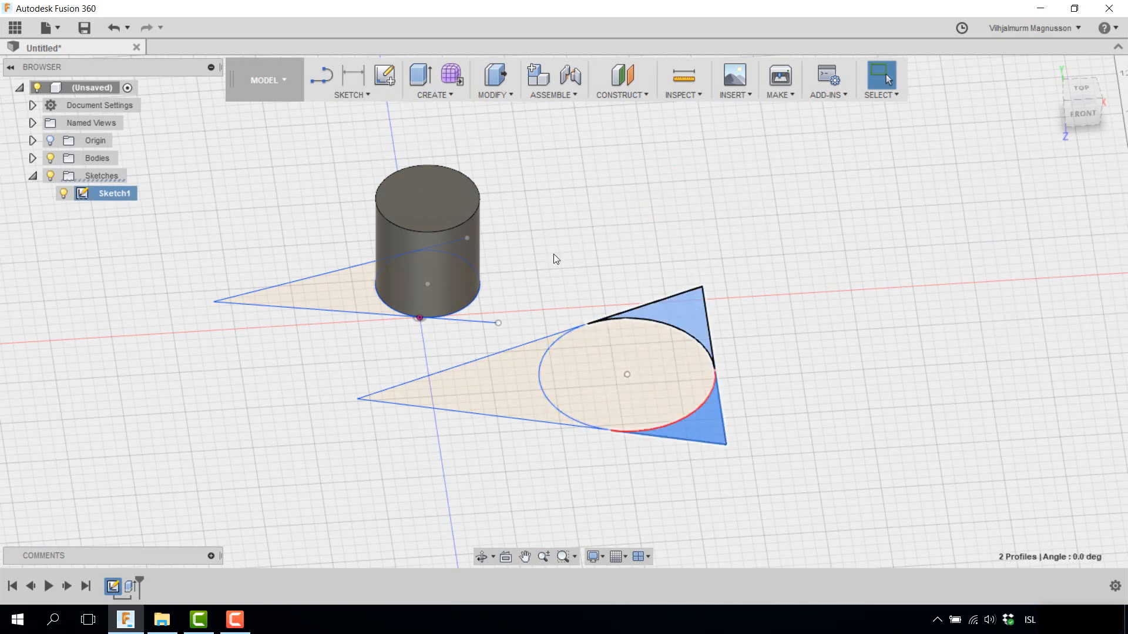
left_click(506, 375, "shift")
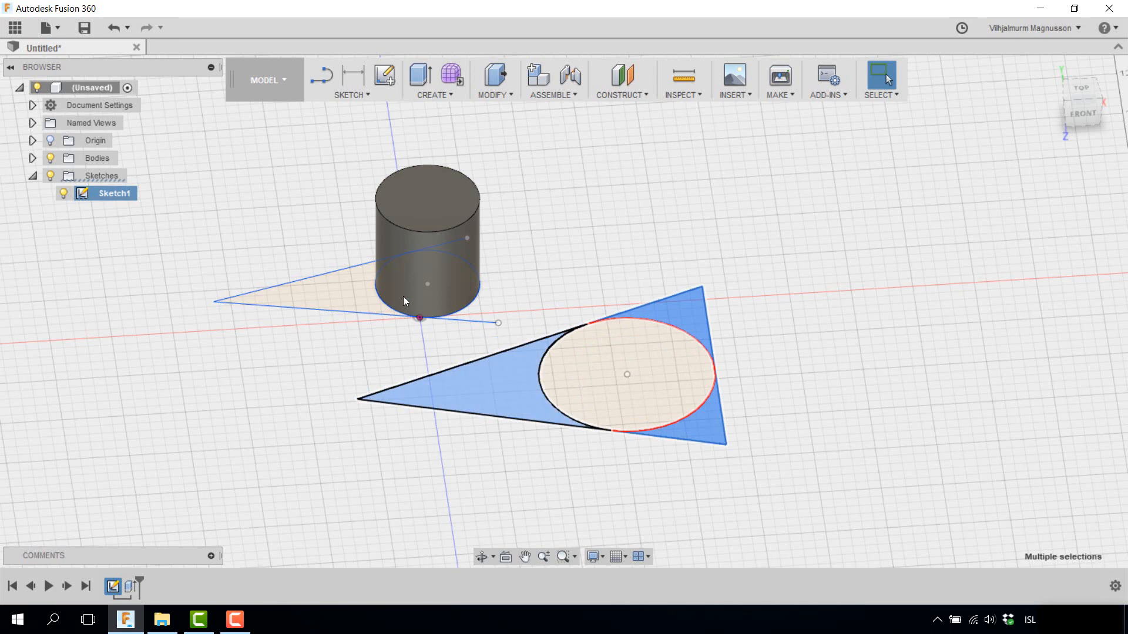
key("e")
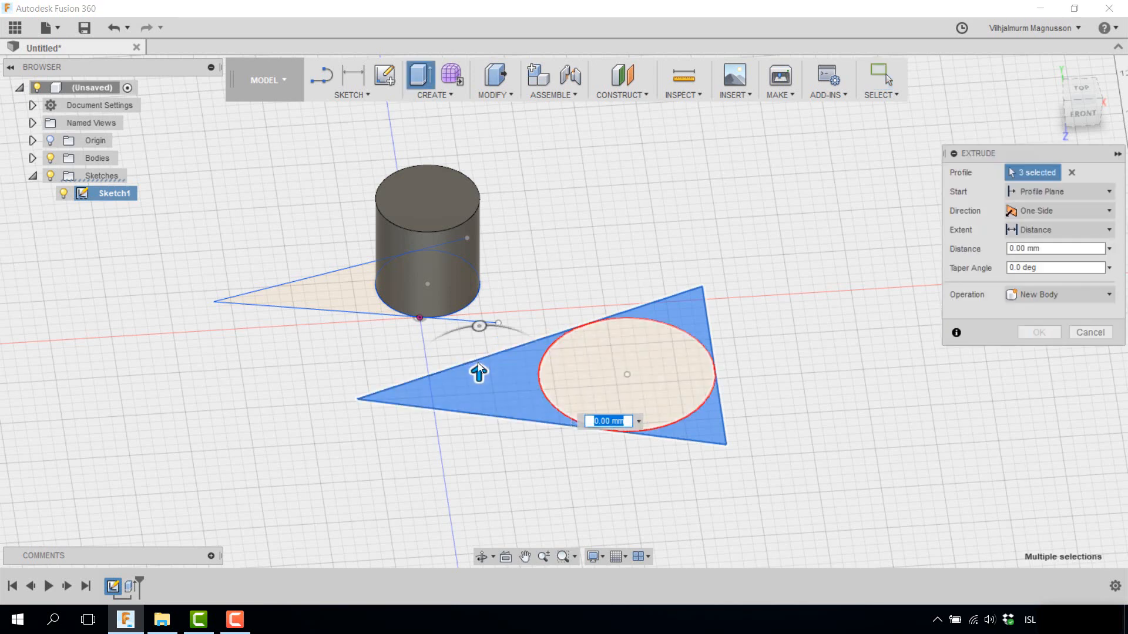
left_click_drag(478, 376, 480, 257)
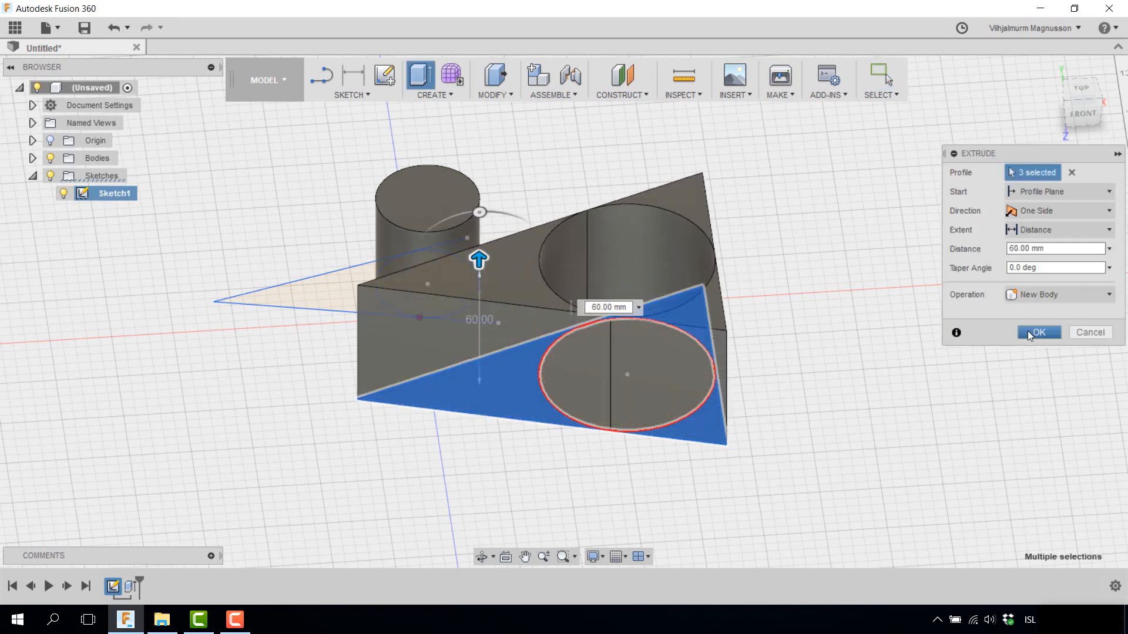
left_click(1038, 333)
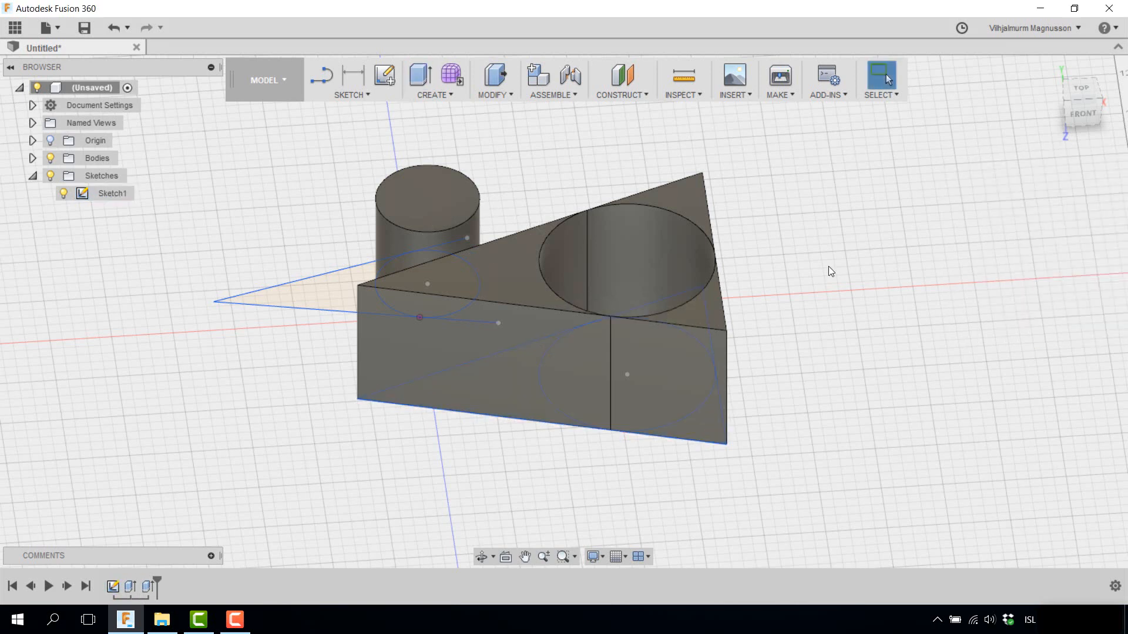